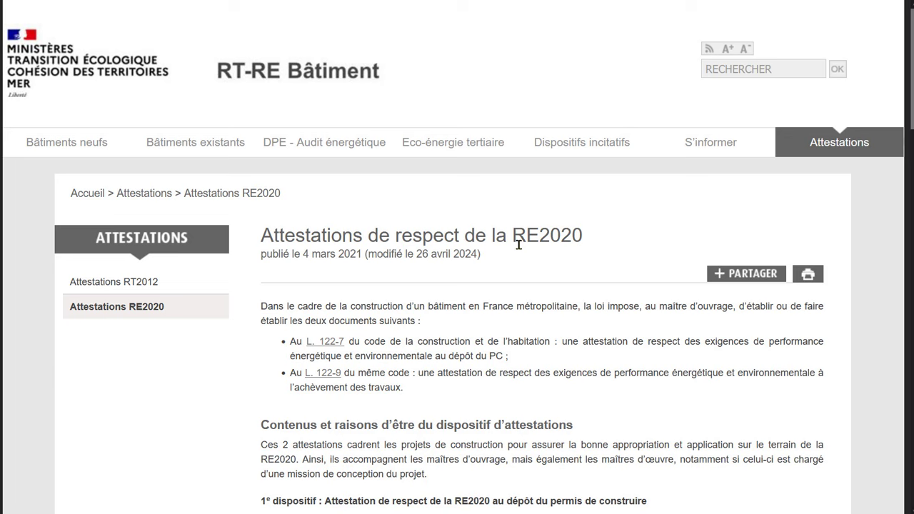
- Read through the RE2020 attestation page and highlight the headings of the second and first attestation schemes
scroll(458, 257, down, 5)
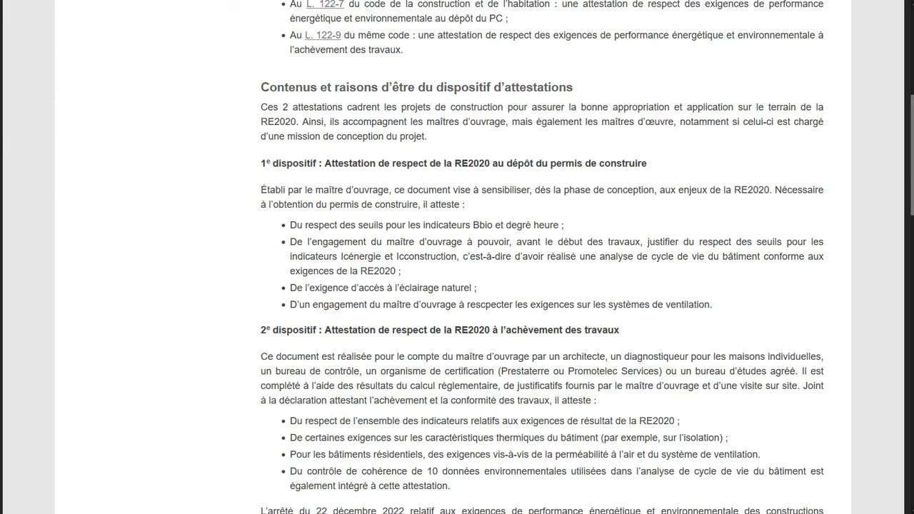
scroll(152, 316, up, 5)
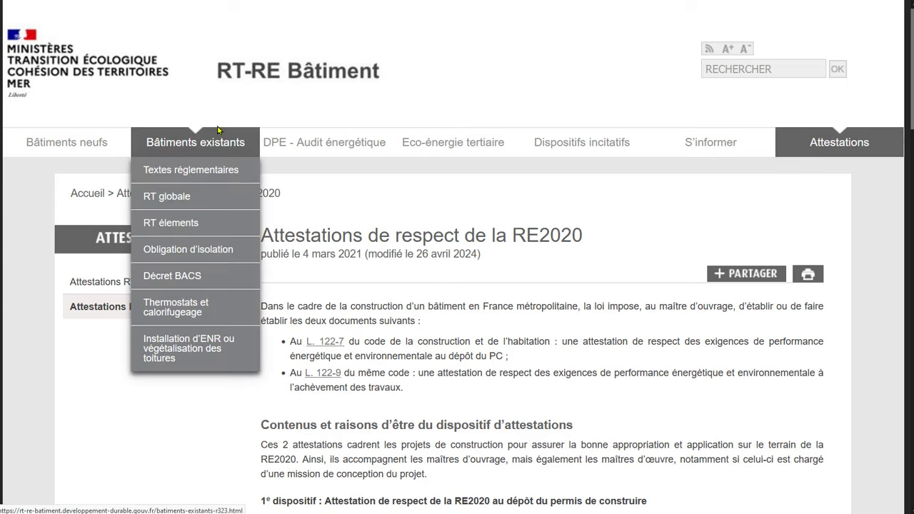
mouse_move(362, 270)
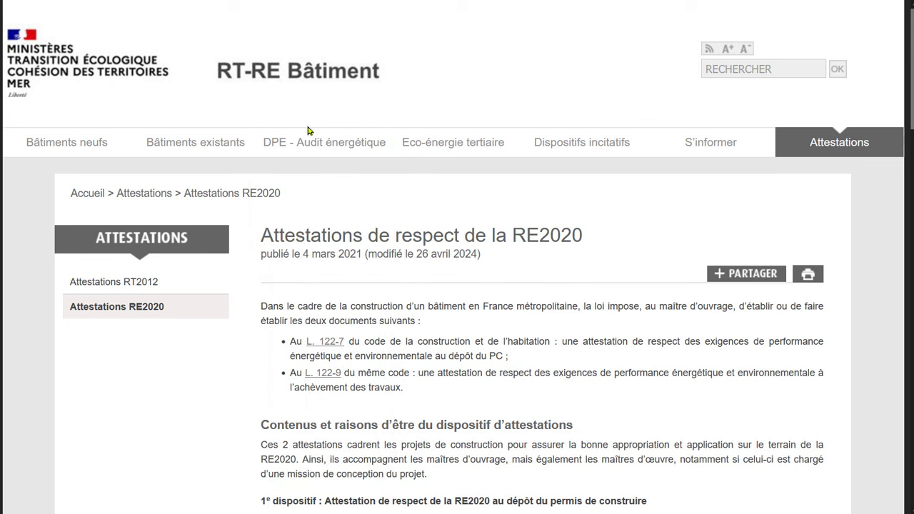
scroll(593, 259, down, 5)
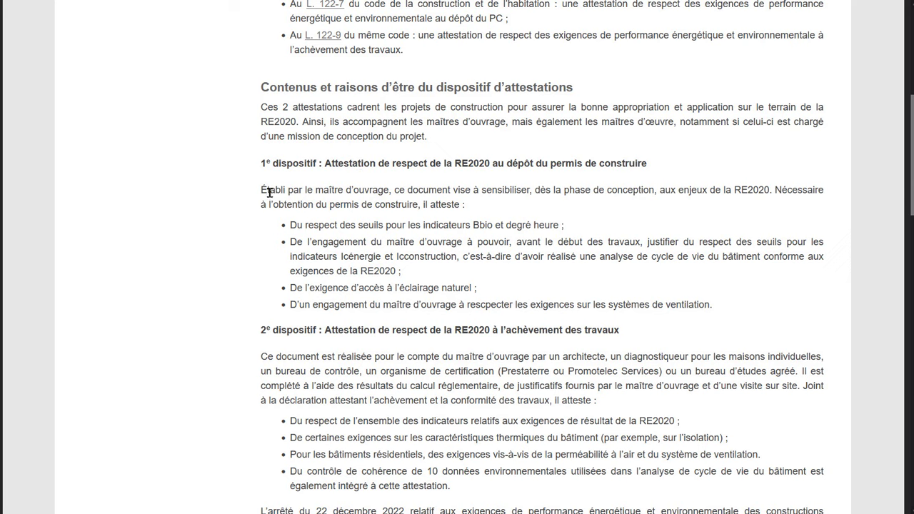
drag(256, 331, 622, 348)
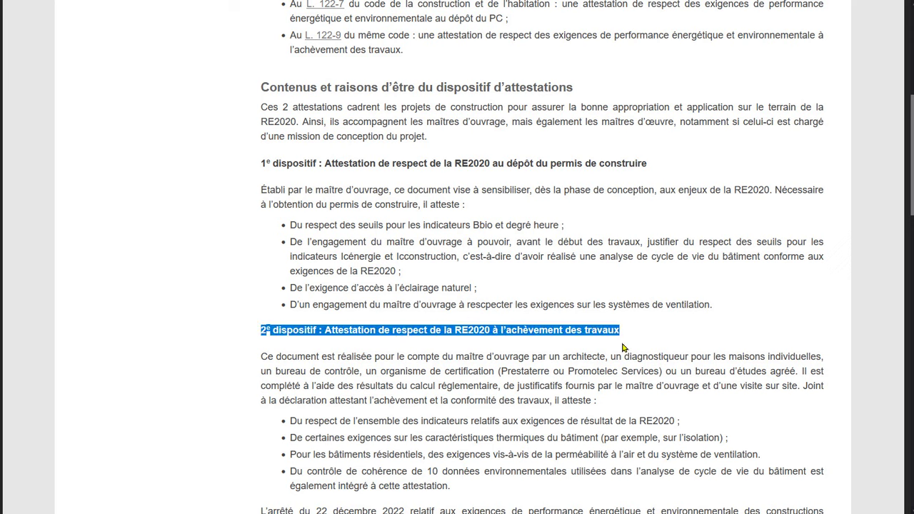
drag(260, 165, 715, 165)
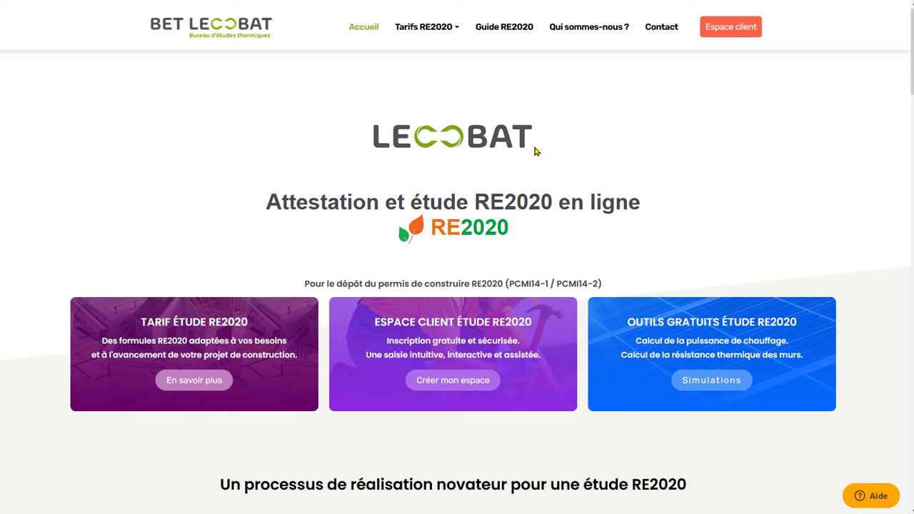
- Open the pack choice for a new individual house over 50 m² under RE2020 and compare the contents of the packs
scroll(535, 146, down, 3)
scroll(535, 147, up, 3)
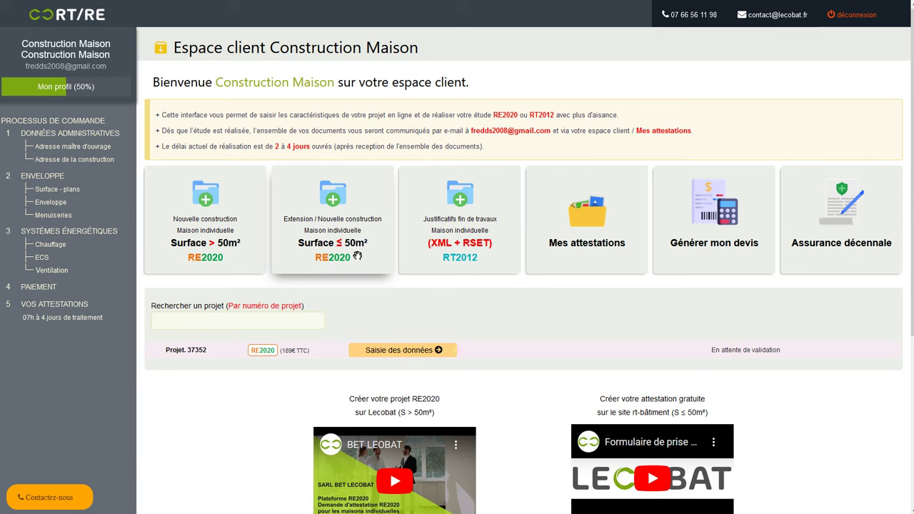
click(212, 206)
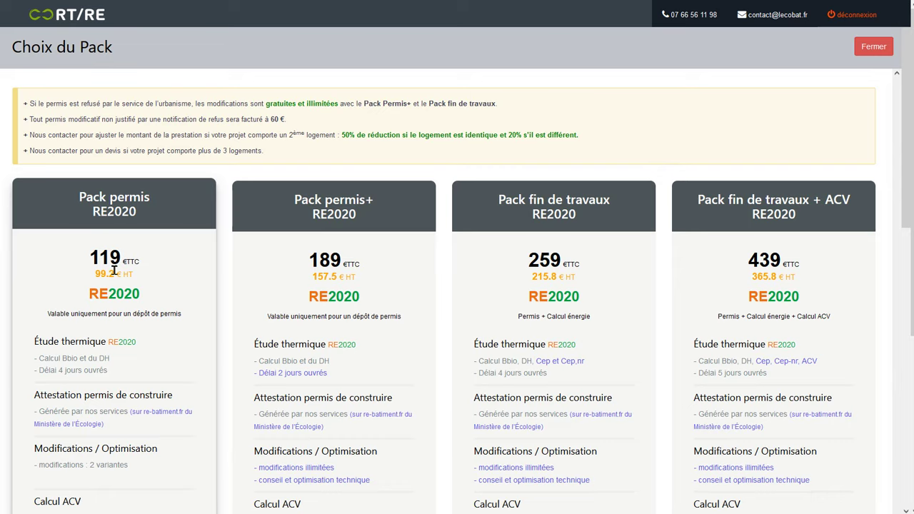
scroll(114, 271, down, 3)
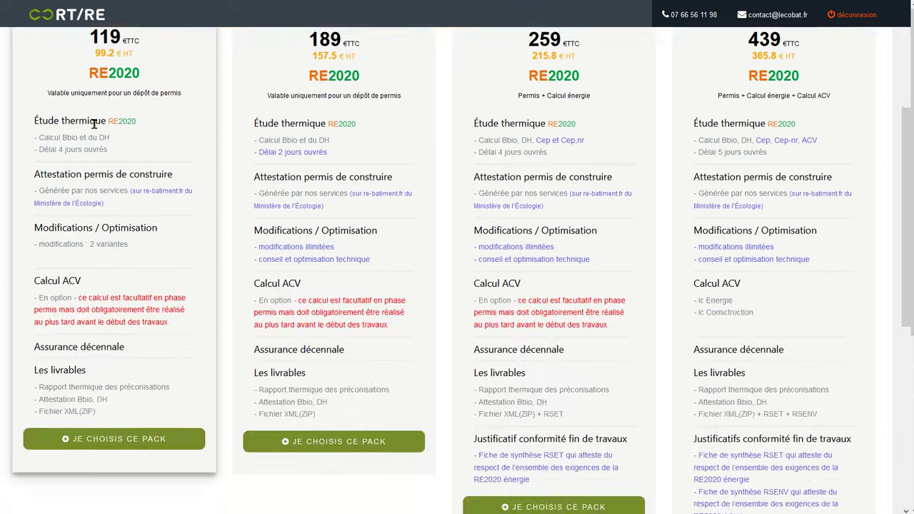
scroll(100, 243, up, 3)
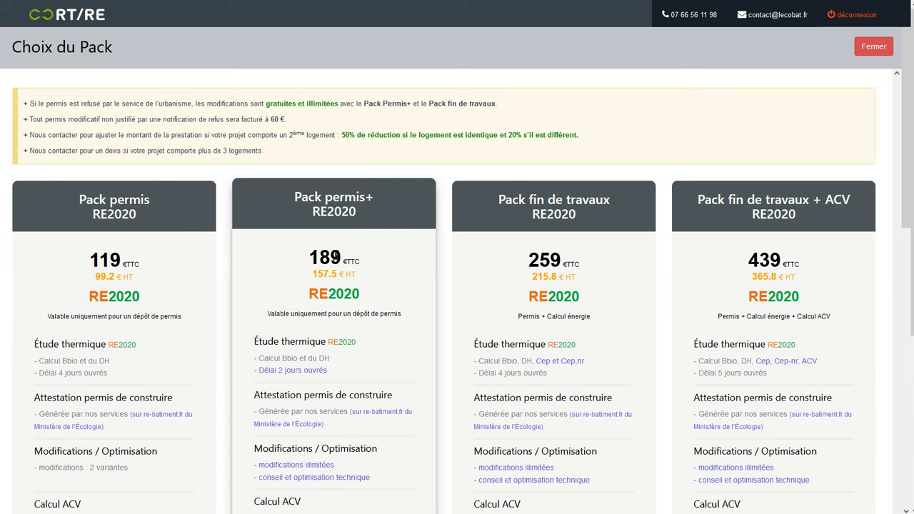
scroll(336, 259, down, 3)
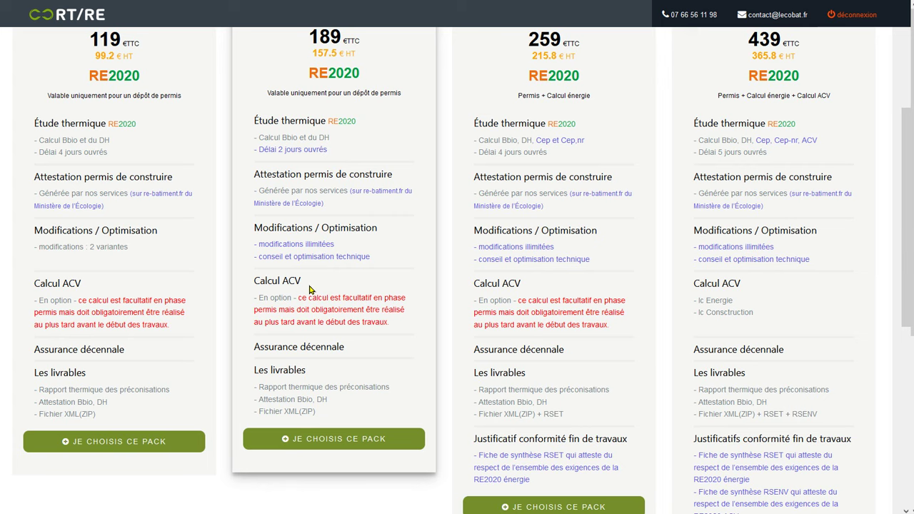
scroll(309, 289, down, 3)
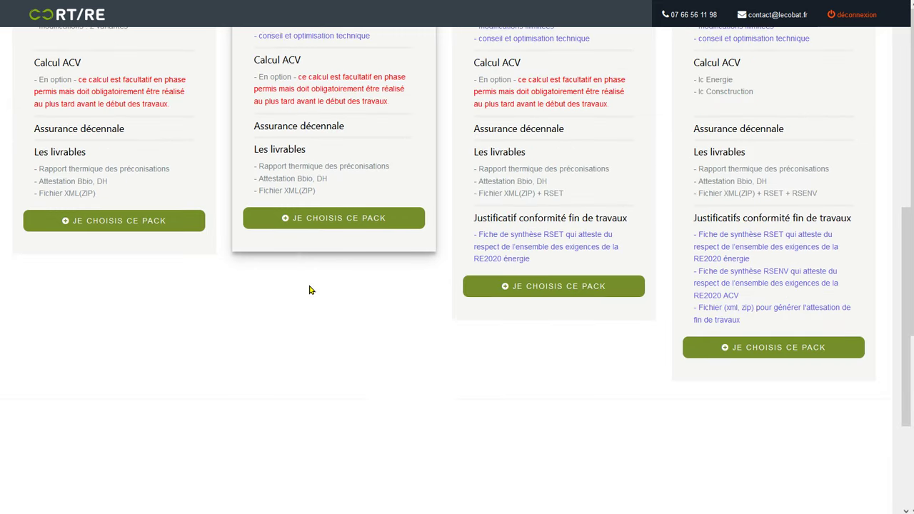
scroll(309, 289, up, 6)
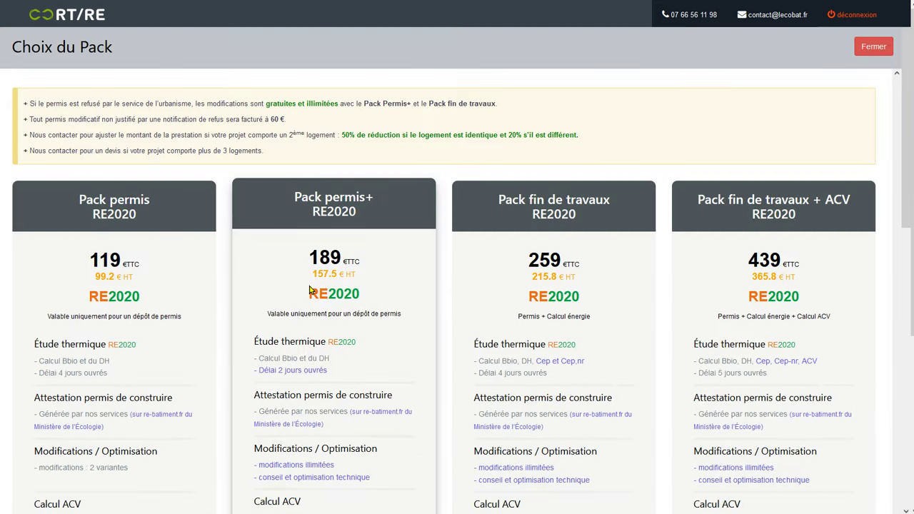
scroll(309, 289, down, 3)
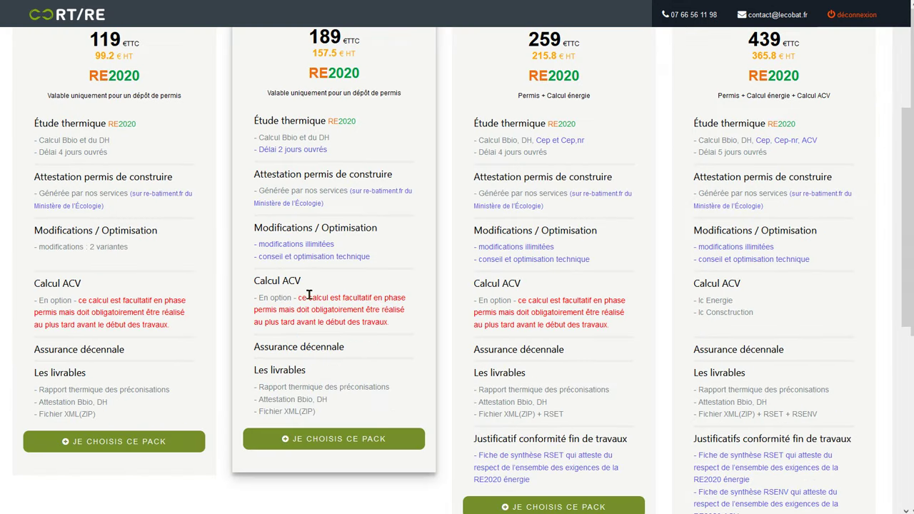
- Choose the Pack permis+ RE2020 and return to the client space without creating a project
click(298, 440)
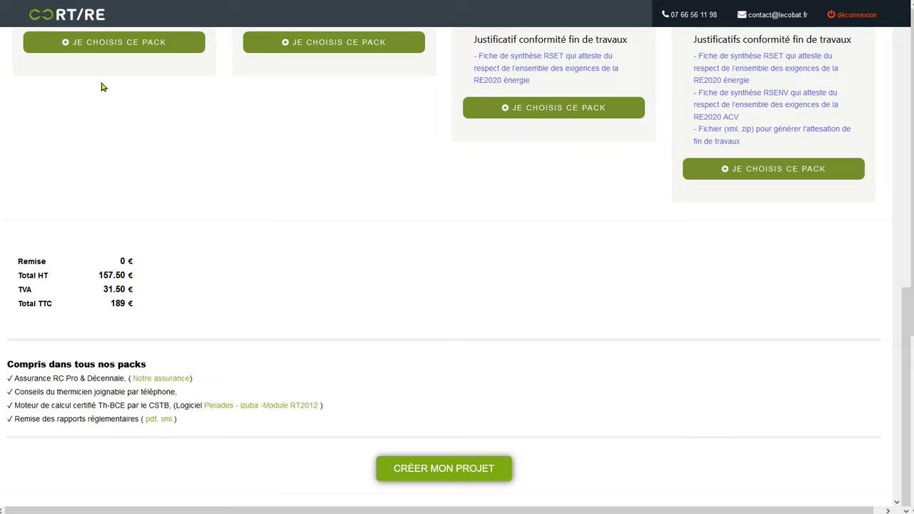
scroll(114, 143, up, 3)
scroll(130, 190, up, 3)
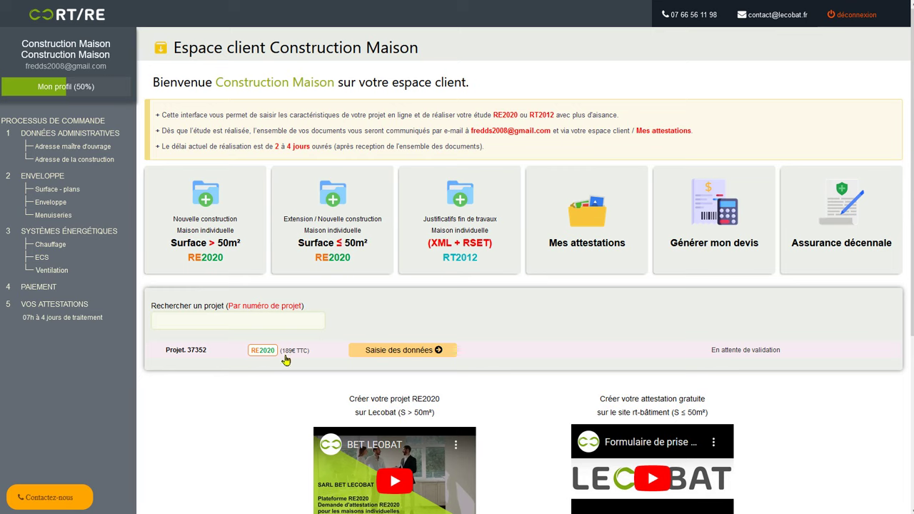
- Open the existing RE2020 project's data entry, highlight its project number and view the Enveloppe section
click(411, 351)
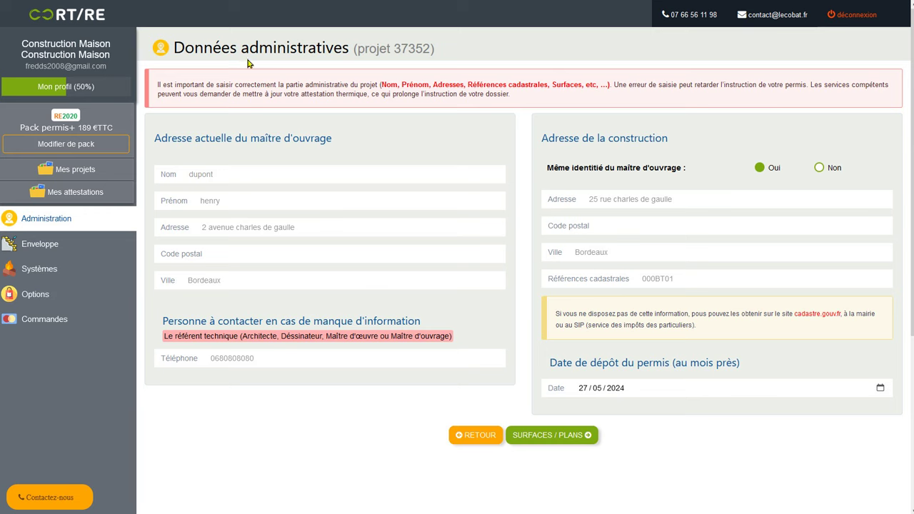
drag(395, 48, 432, 49)
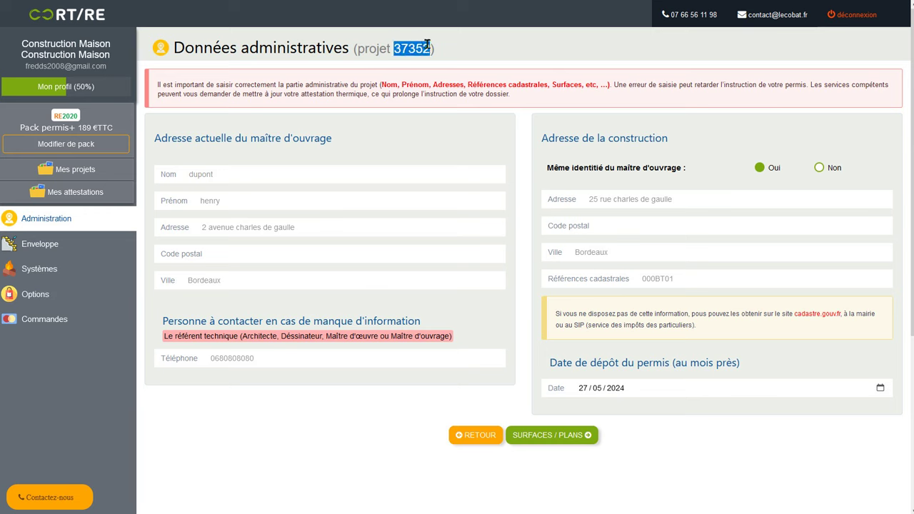
click(45, 245)
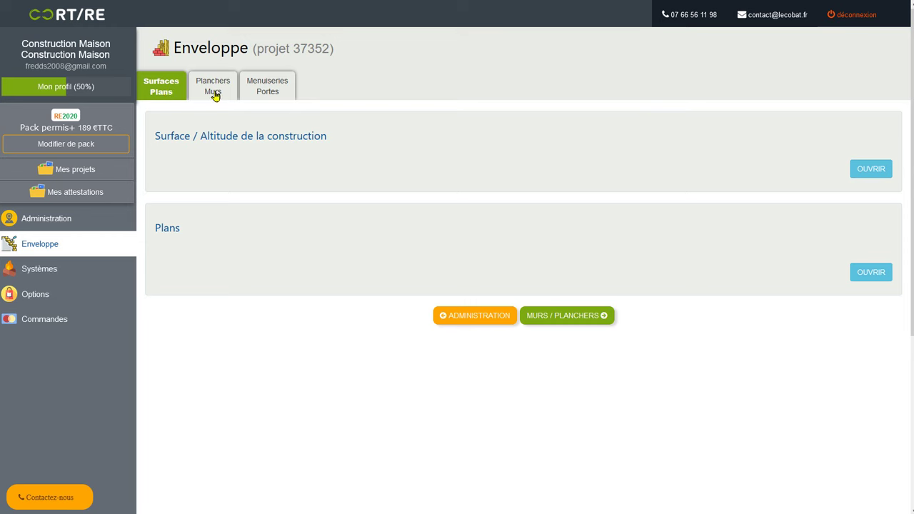
- Look through the project's energy systems, from main heating to ventilation, and view the available project options
click(39, 275)
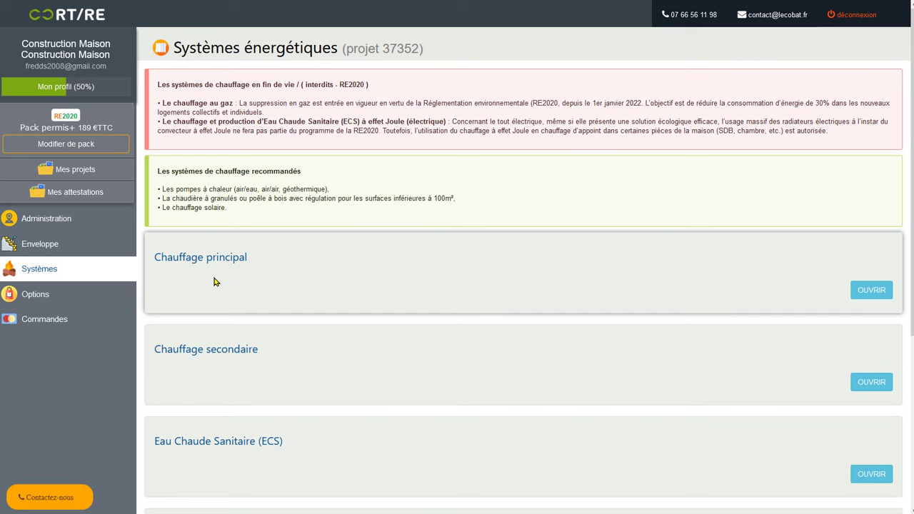
scroll(226, 435, down, 3)
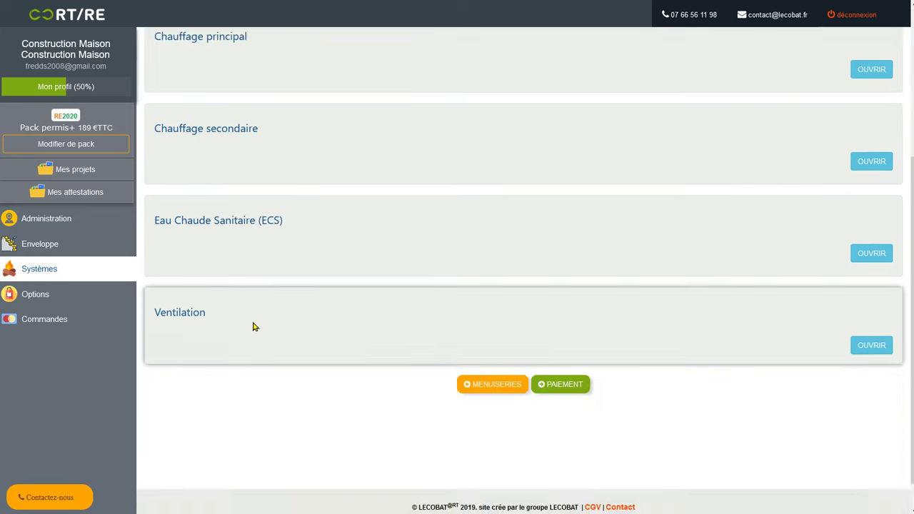
scroll(253, 326, up, 1)
scroll(253, 327, up, 2)
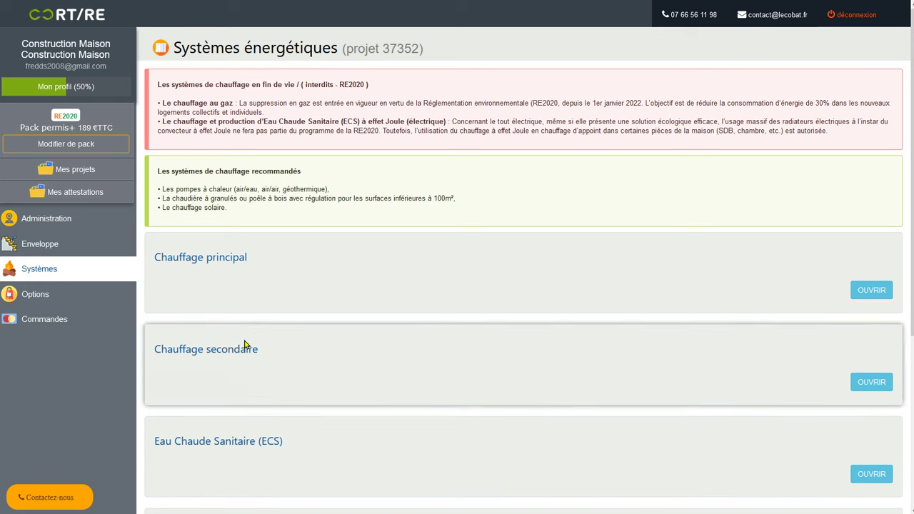
click(35, 296)
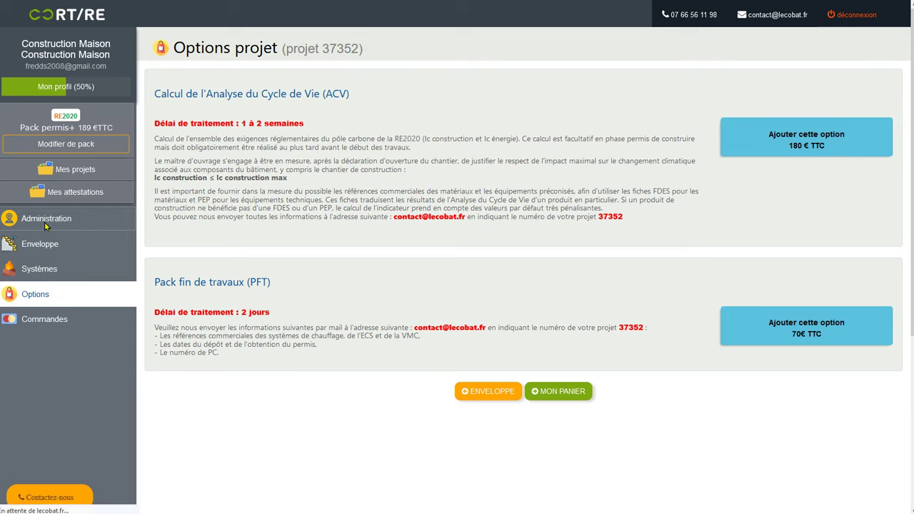
- Review the administrative data, and expand the envelope's surface and altitude form to examine its required fields
click(44, 220)
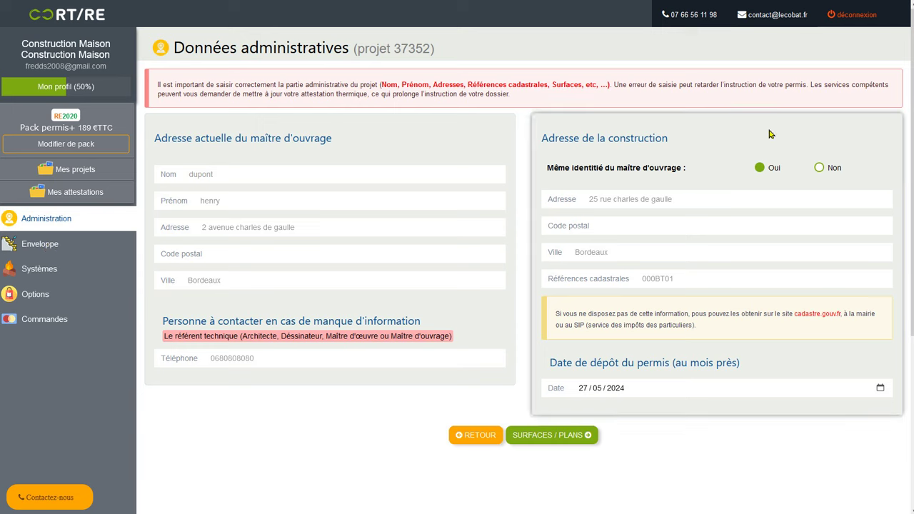
click(46, 245)
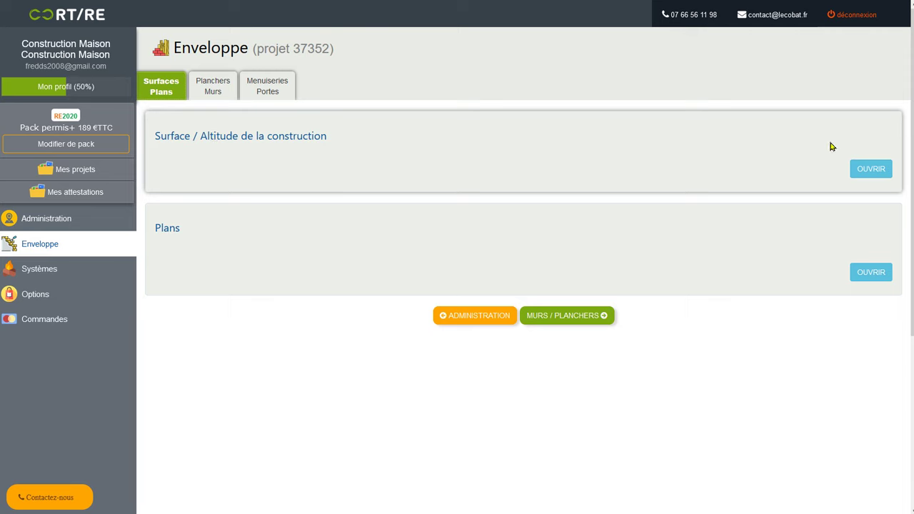
click(867, 175)
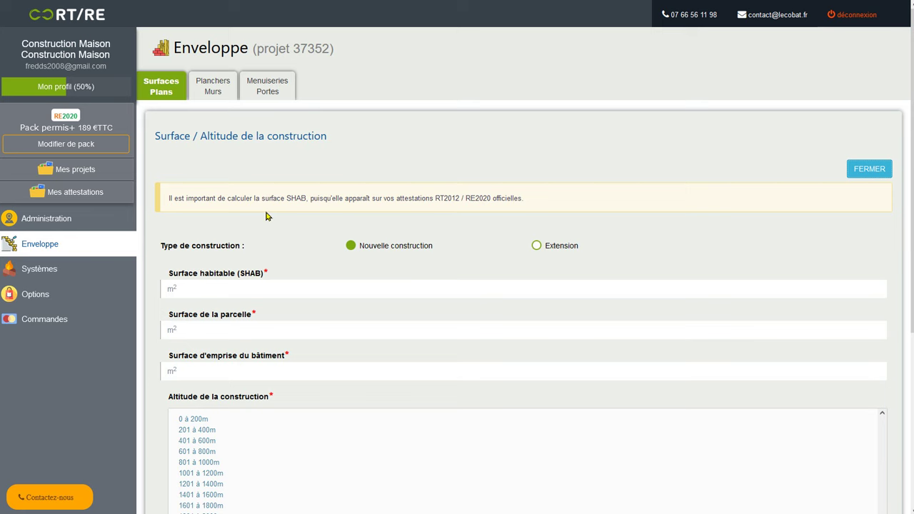
scroll(302, 218, down, 3)
scroll(314, 225, up, 2)
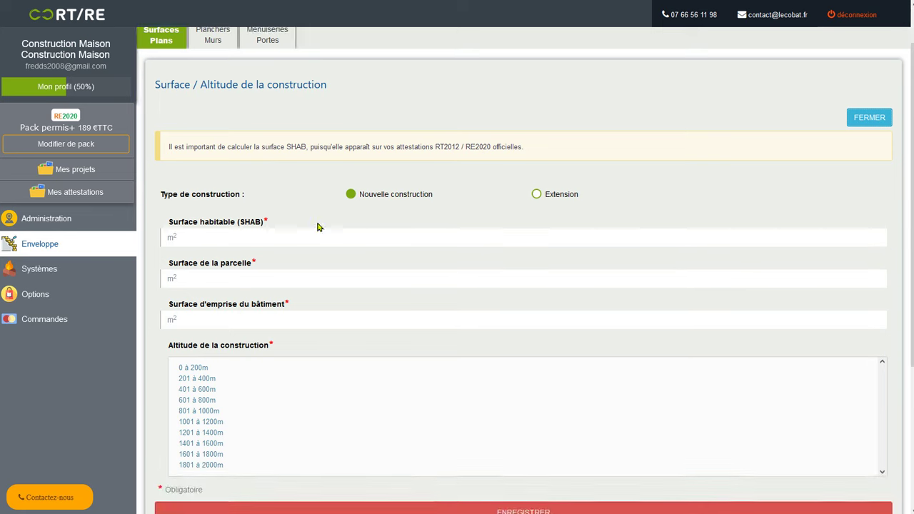
scroll(318, 227, up, 1)
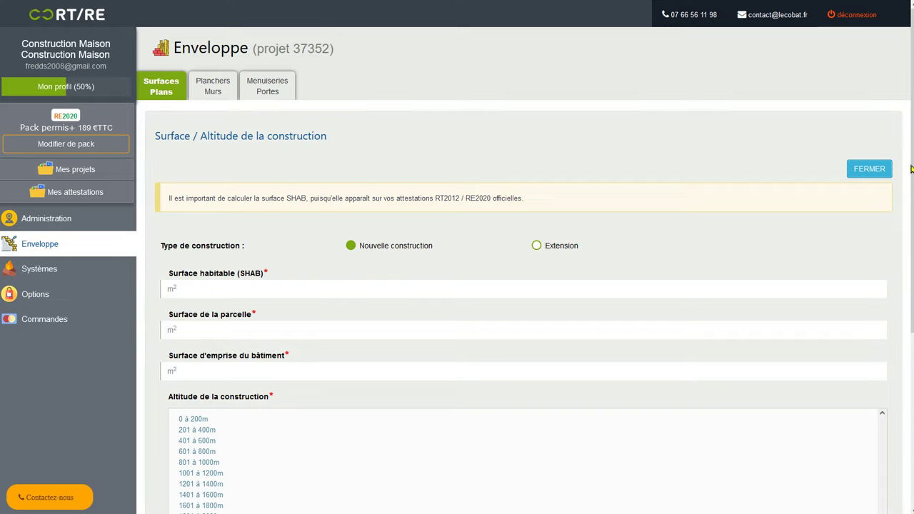
drag(910, 169, 904, 251)
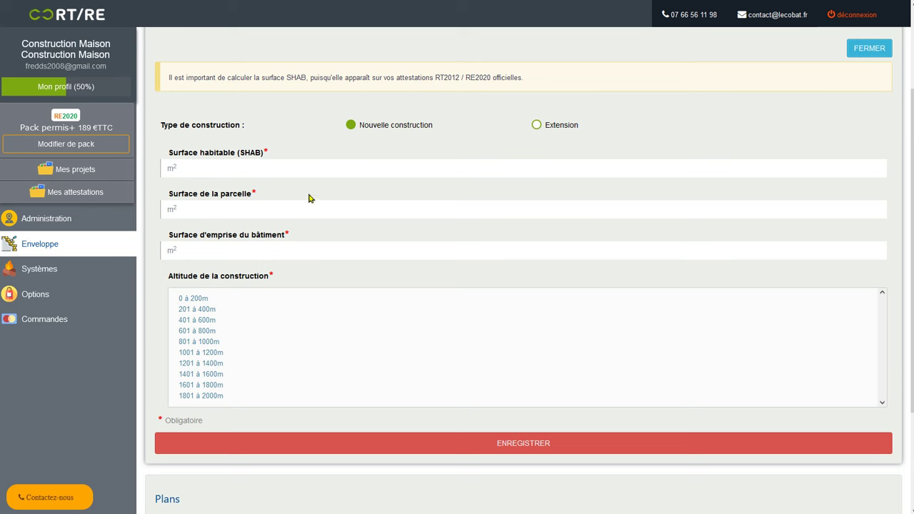
- Expand the Plans section of the envelope's surfaces page and examine the plan requirements, example drawings and file upload area
click(50, 245)
click(220, 86)
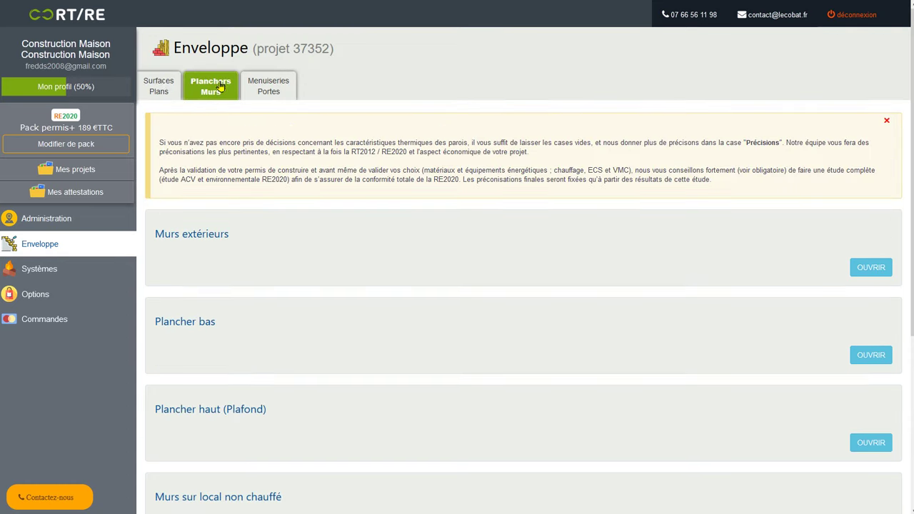
click(165, 85)
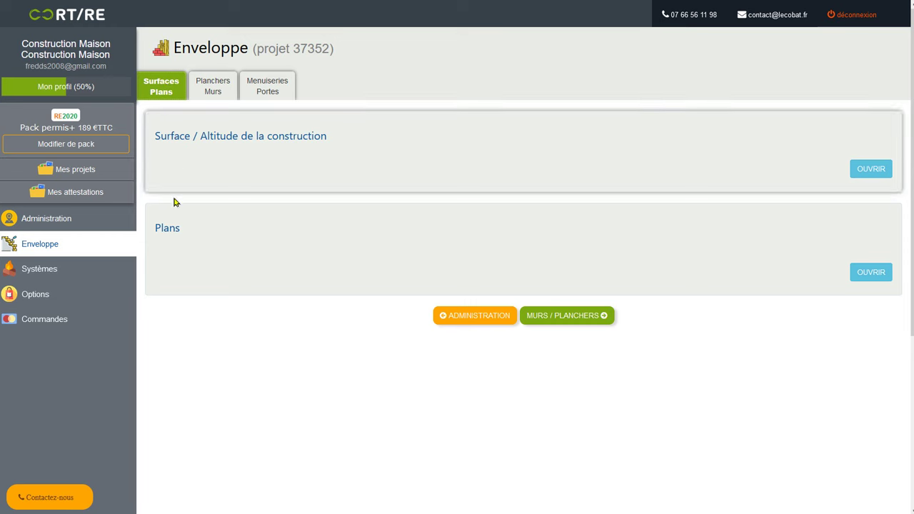
click(873, 272)
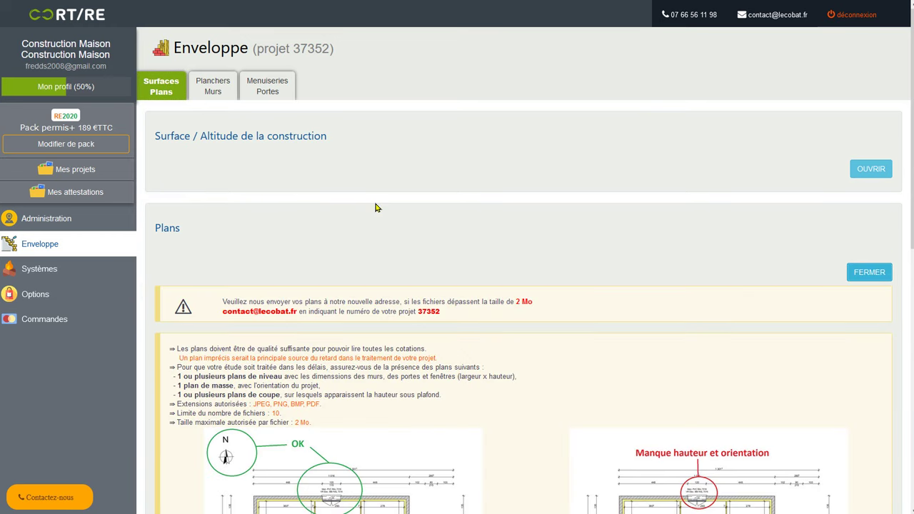
scroll(378, 208, down, 3)
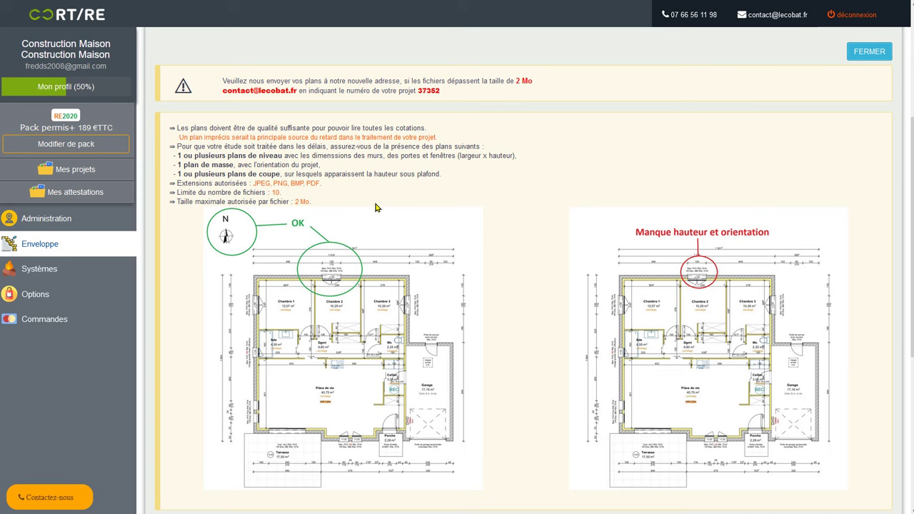
scroll(377, 208, down, 3)
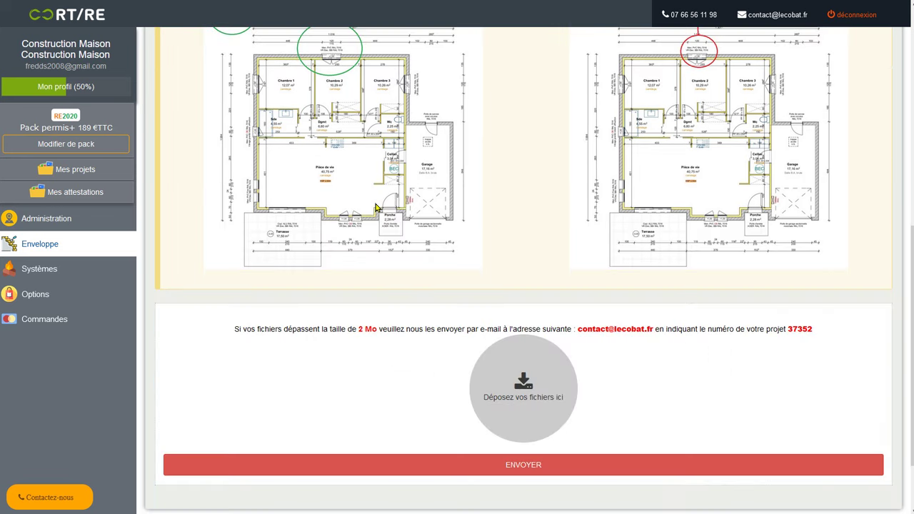
scroll(377, 208, up, 3)
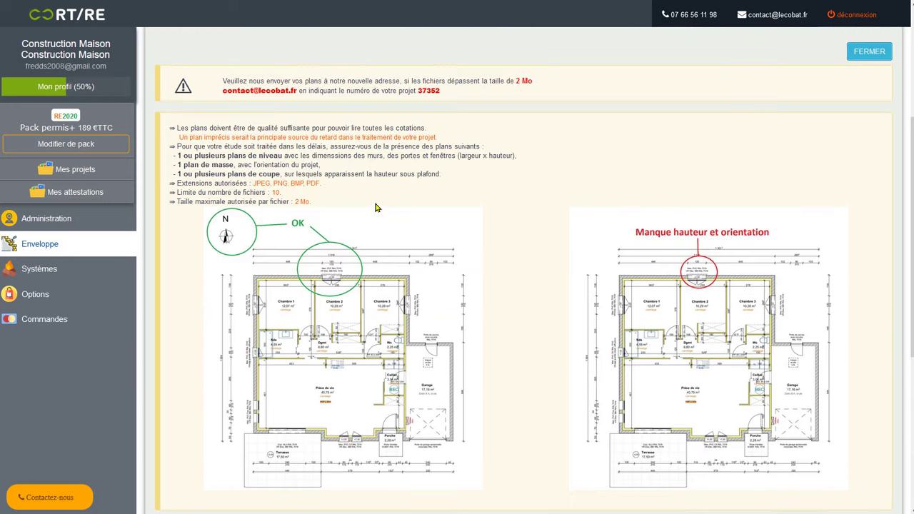
- Open the envelope's floors and walls page and expand Murs extérieurs to examine the party wall choice and predefined wall compositions
scroll(377, 208, up, 3)
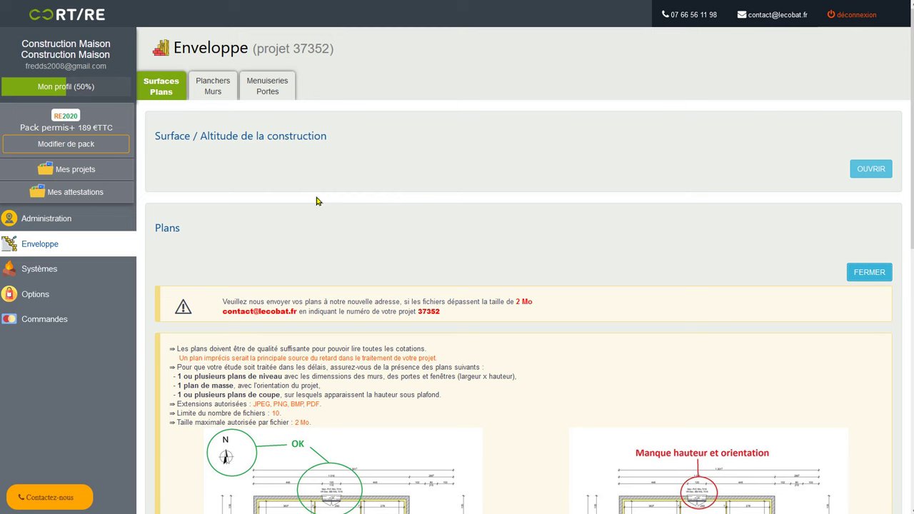
click(212, 84)
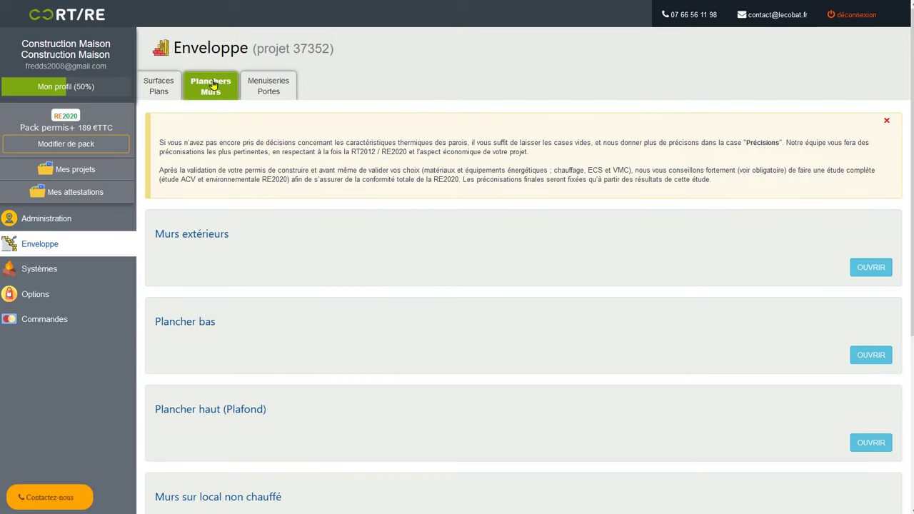
click(854, 269)
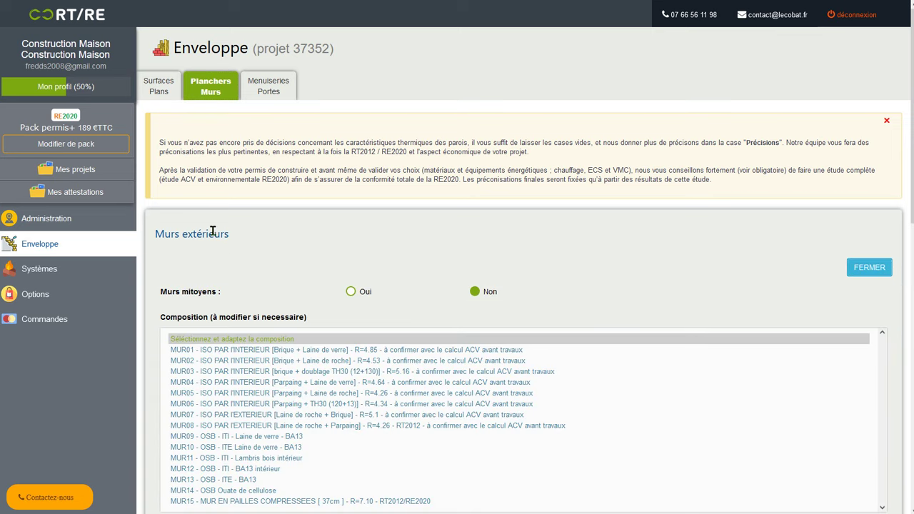
scroll(211, 231, down, 3)
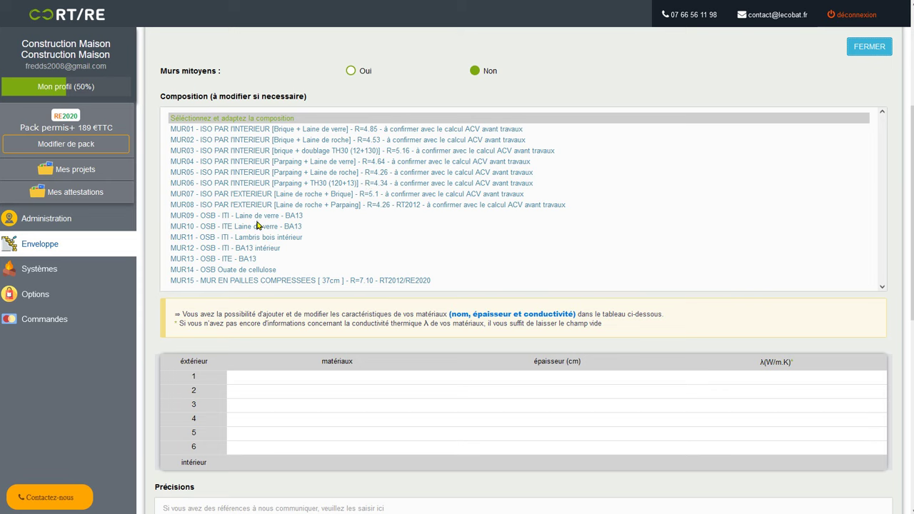
scroll(284, 234, up, 3)
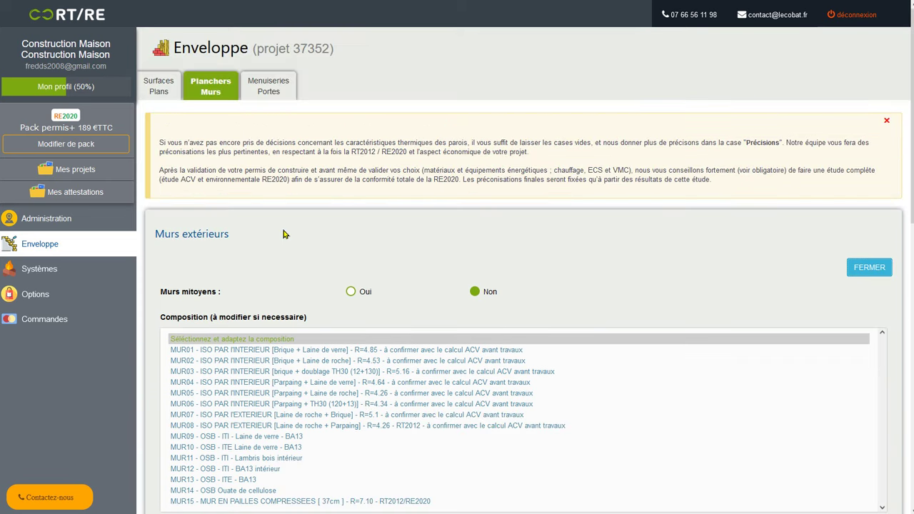
scroll(284, 235, down, 3)
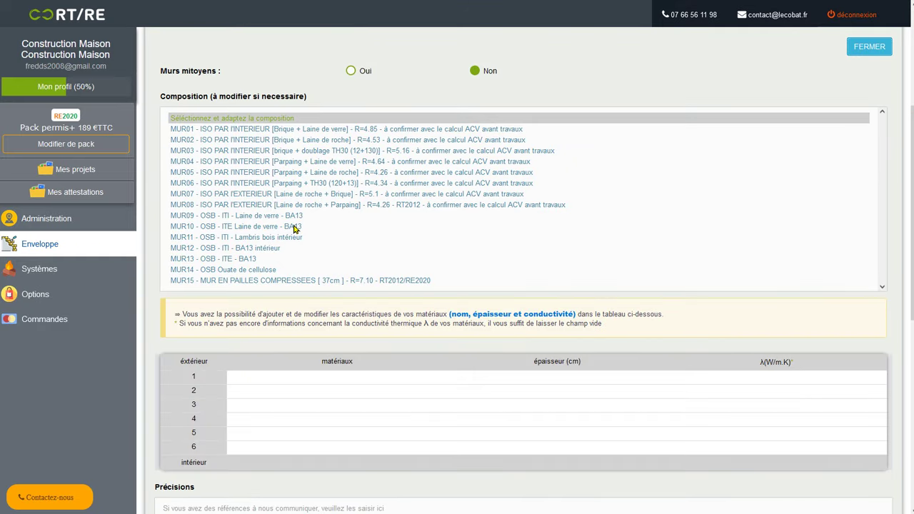
- Inspect the material and conductivity fields of the exterior walls' layer 1, and highlight the note about the materials' thermal conductivity λ
click(301, 378)
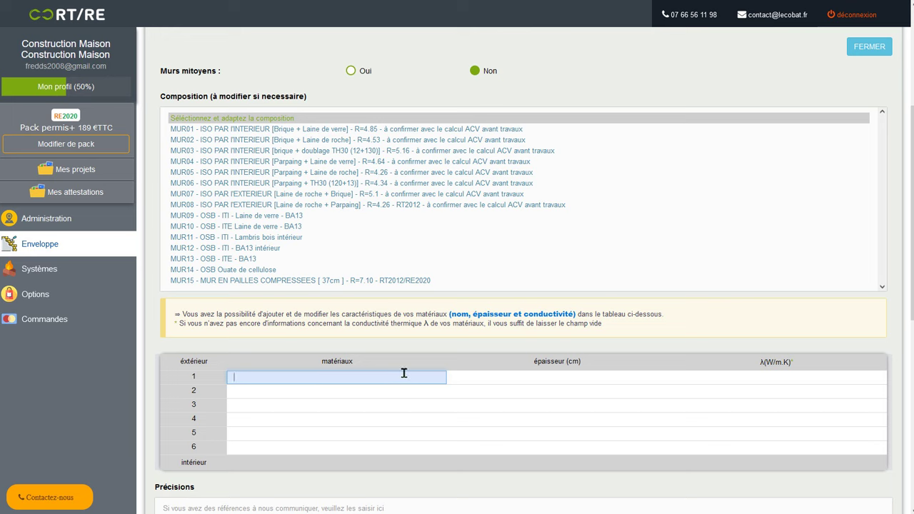
click(727, 381)
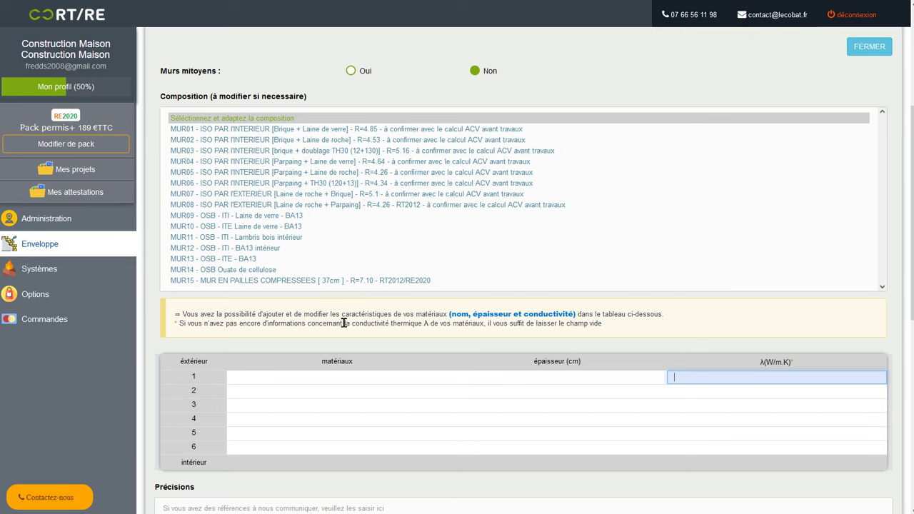
drag(343, 323, 488, 323)
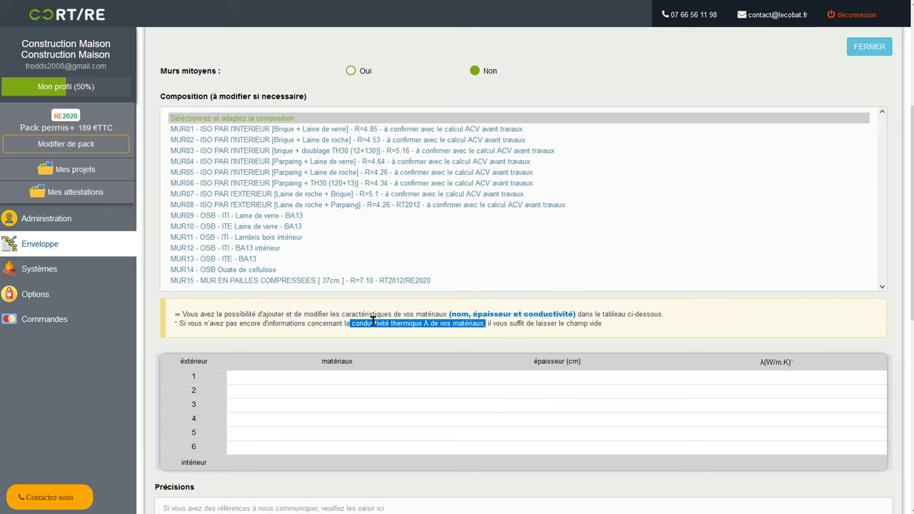
scroll(372, 321, up, 3)
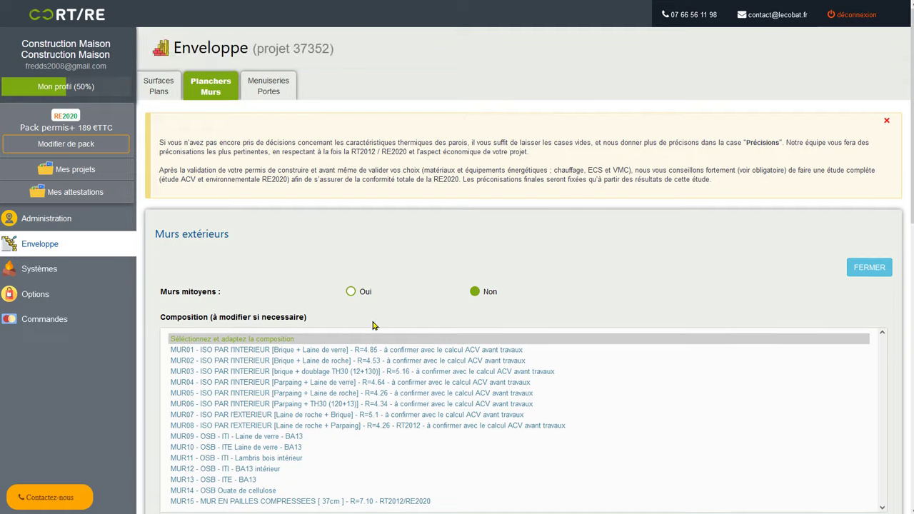
scroll(372, 321, down, 3)
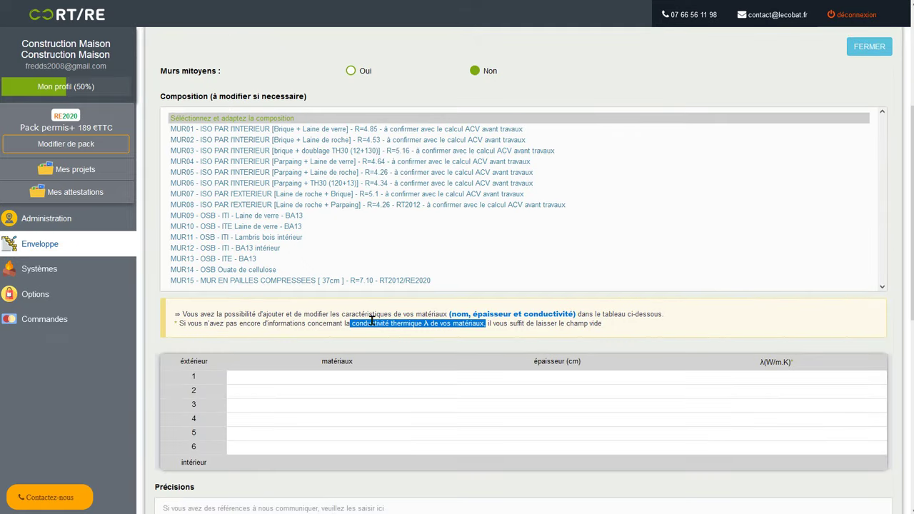
scroll(372, 321, up, 3)
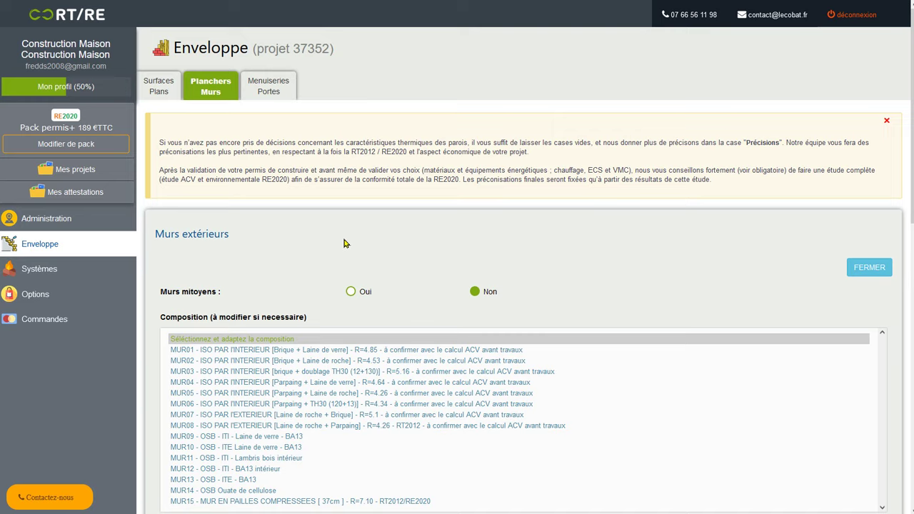
scroll(277, 210, down, 6)
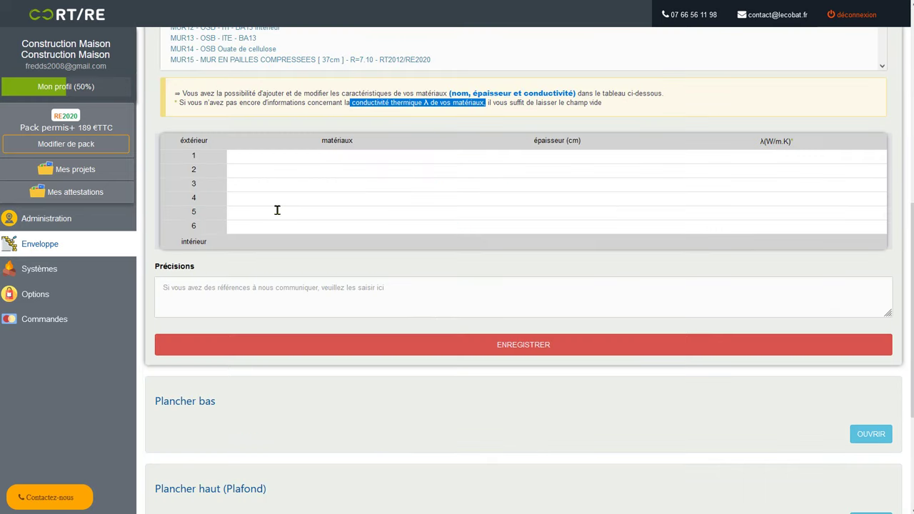
- Expand Plancher bas and examine its floor types, predefined compositions and materials table
scroll(321, 246, down, 3)
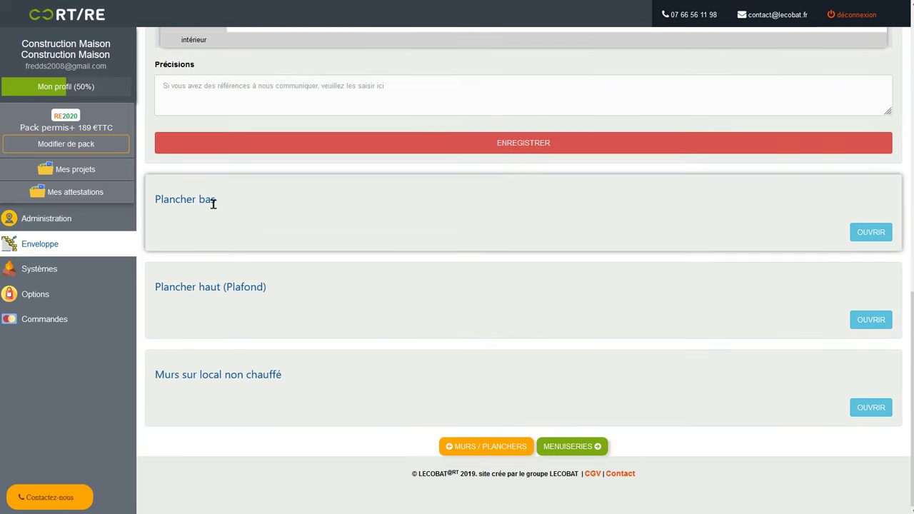
click(876, 236)
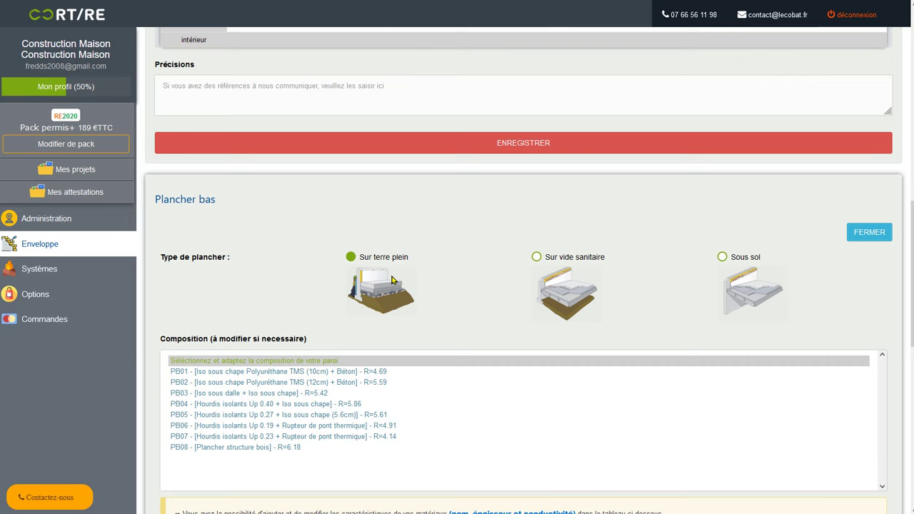
scroll(240, 420, down, 3)
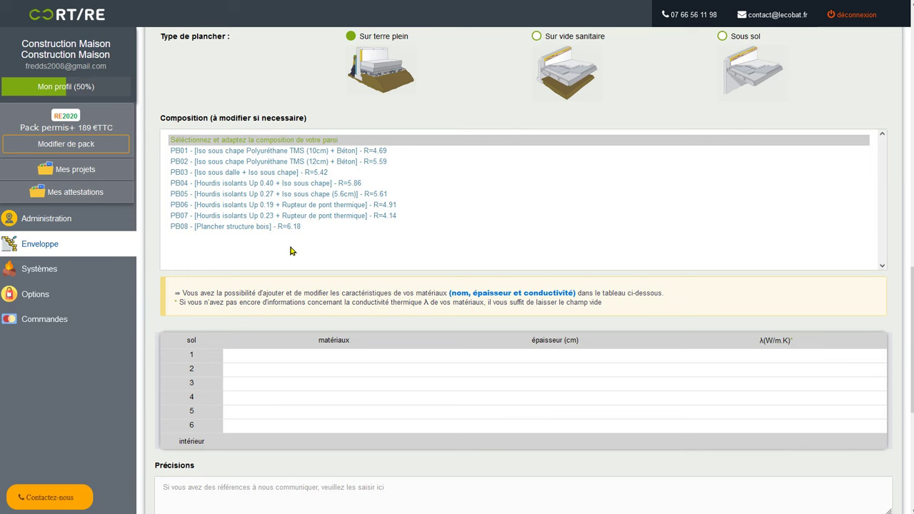
scroll(290, 251, down, 3)
scroll(290, 251, up, 10)
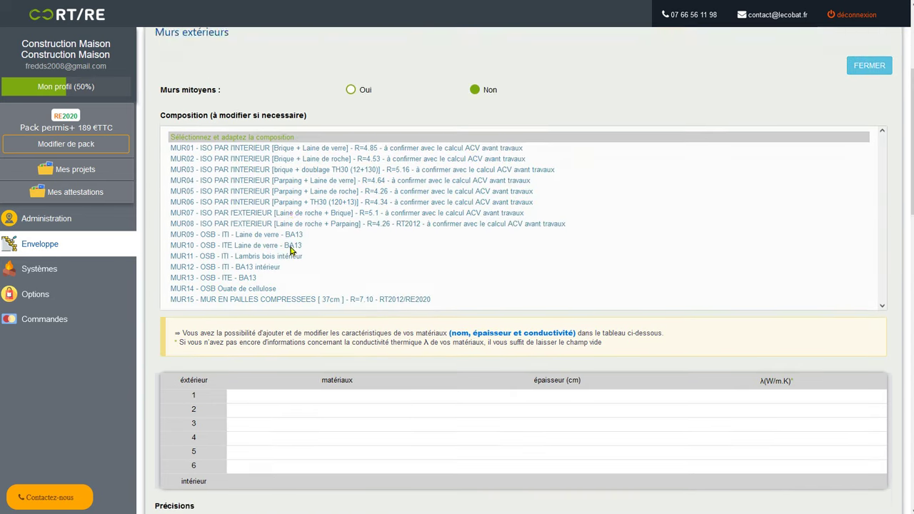
scroll(290, 251, up, 3)
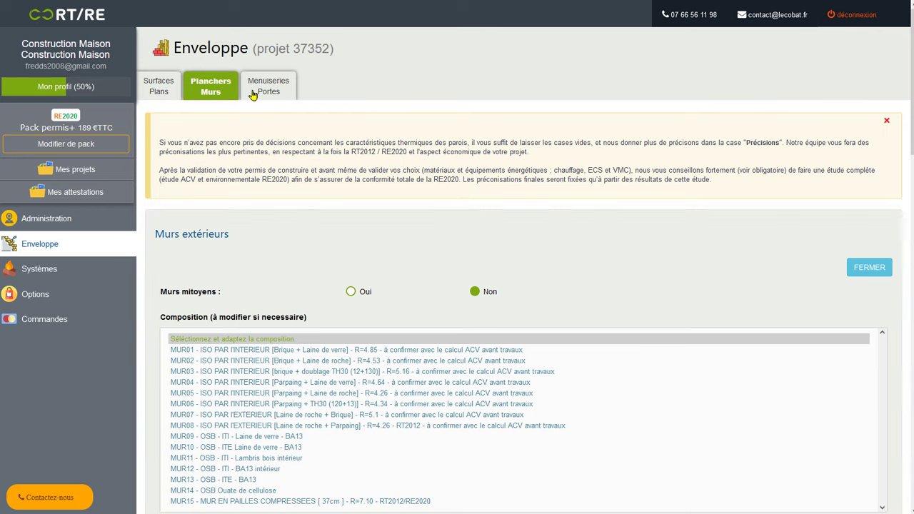
scroll(296, 286, down, 3)
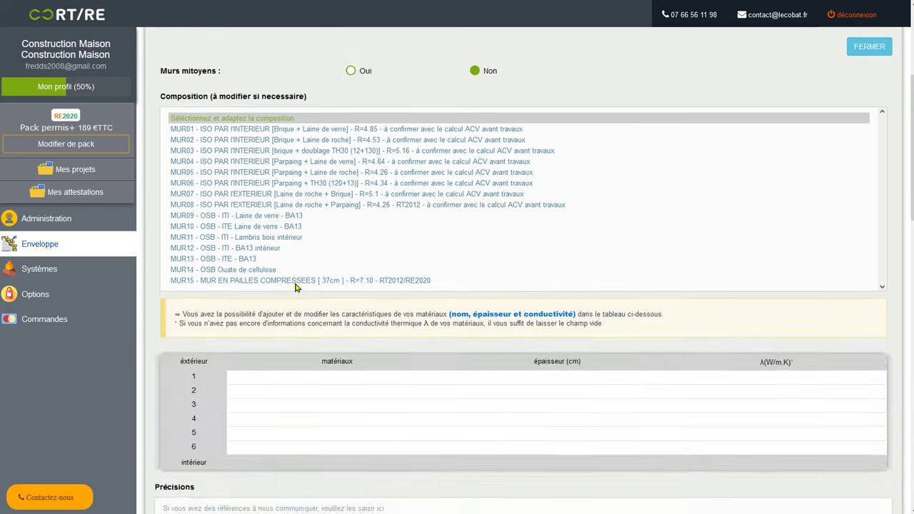
scroll(296, 285, down, 6)
scroll(296, 285, up, 9)
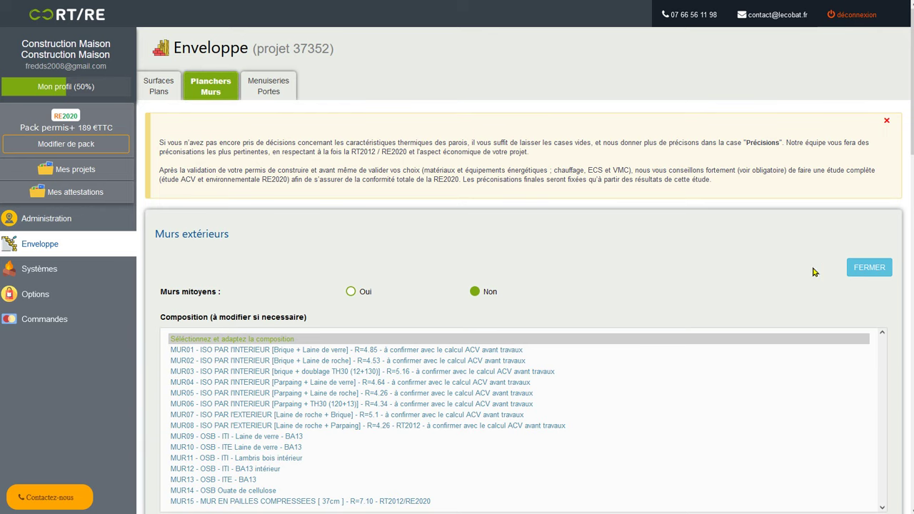
- Collapse Murs extérieurs and expand Plancher haut (Plafond) to examine its floor types and predefined compositions
click(866, 269)
scroll(373, 321, down, 9)
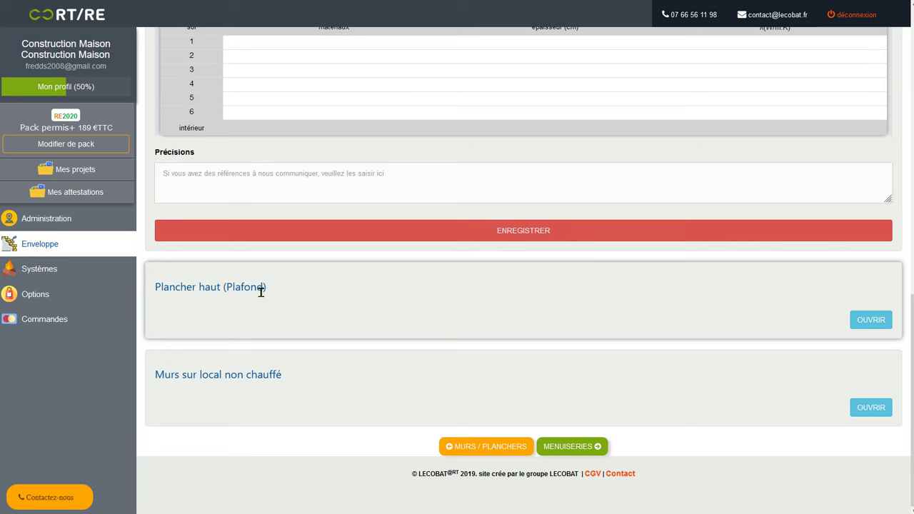
click(871, 320)
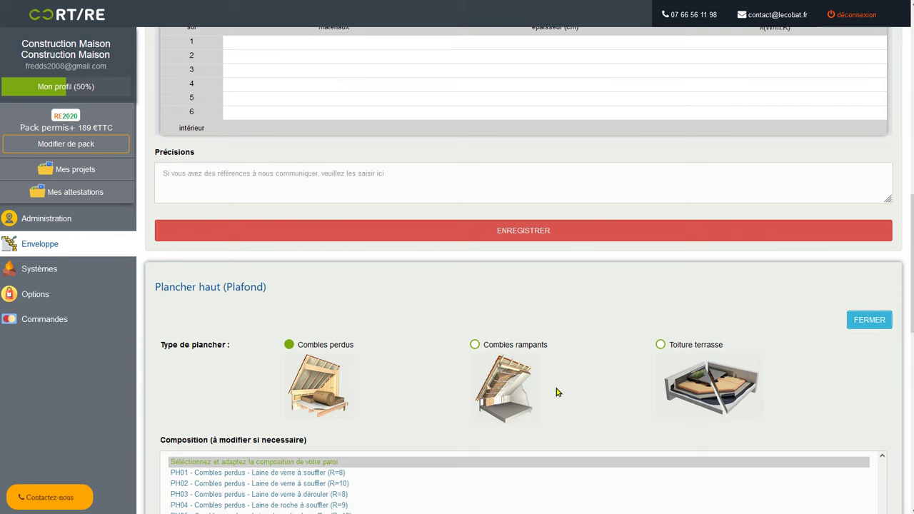
scroll(559, 392, down, 3)
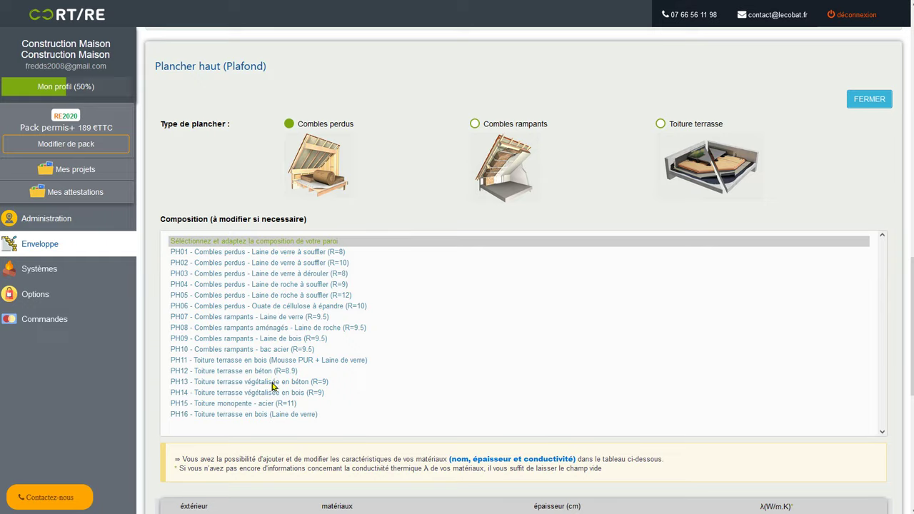
scroll(272, 387, down, 3)
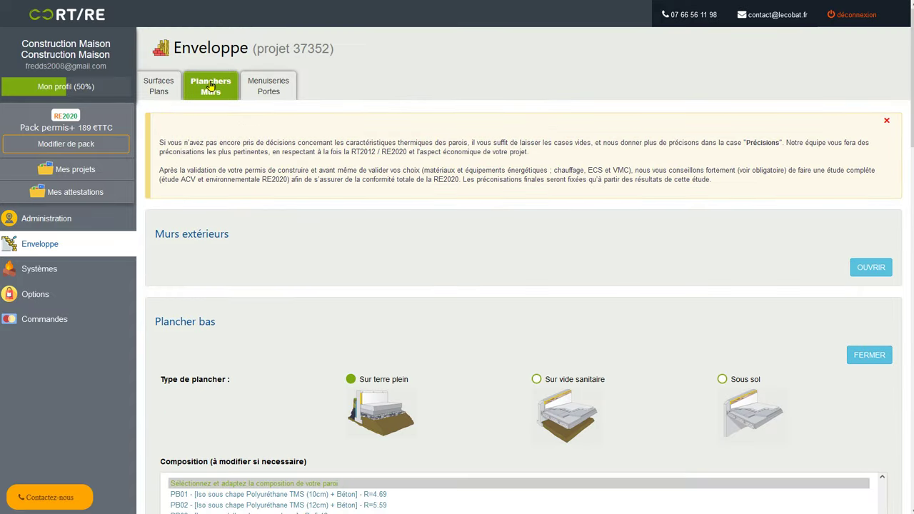
- Collapse Plancher bas, then expand Murs sur local non chauffé, highlight its wall insulation requirement and save that section
click(870, 355)
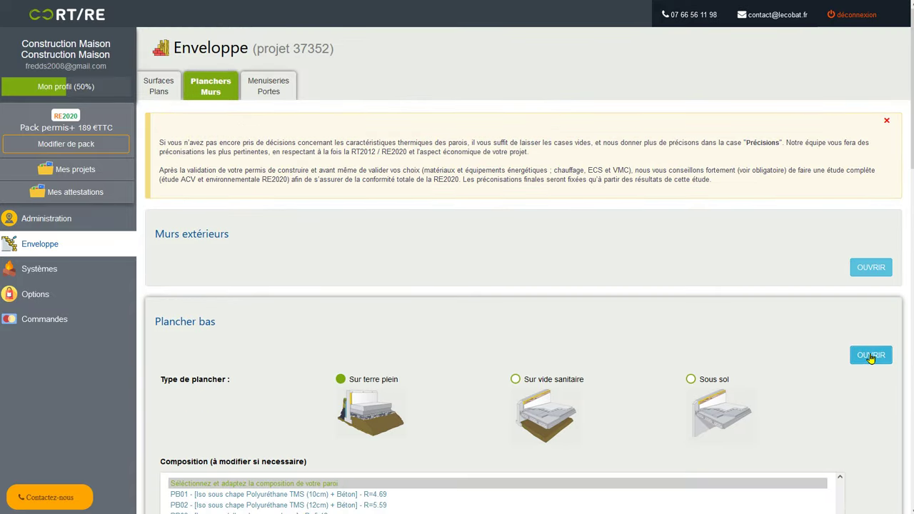
scroll(831, 317, down, 7)
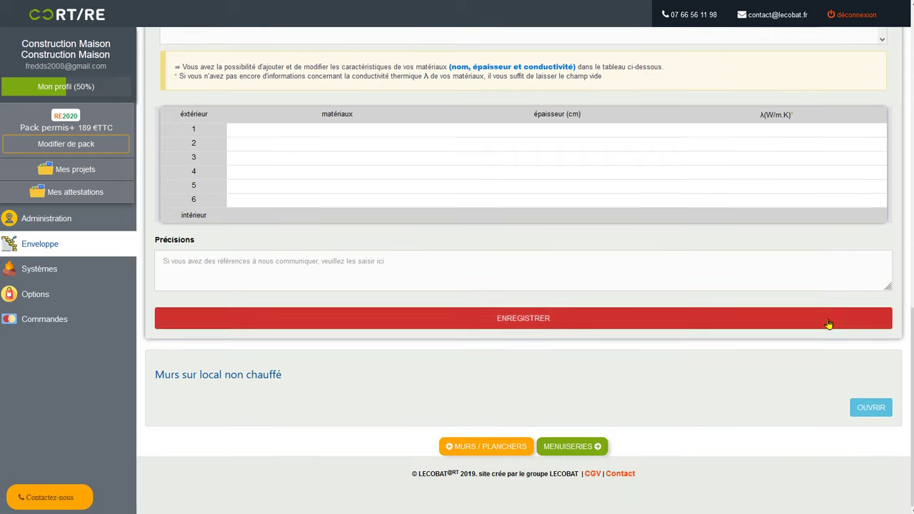
click(858, 410)
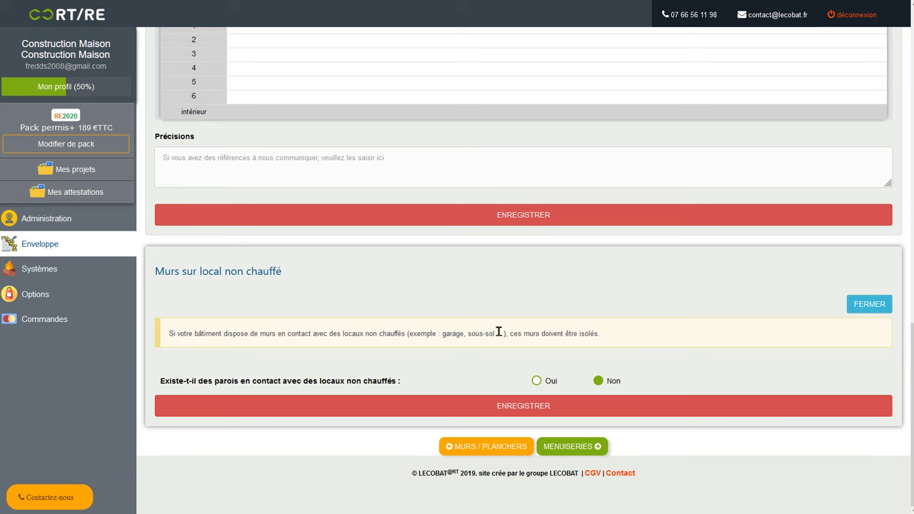
drag(509, 333, 604, 334)
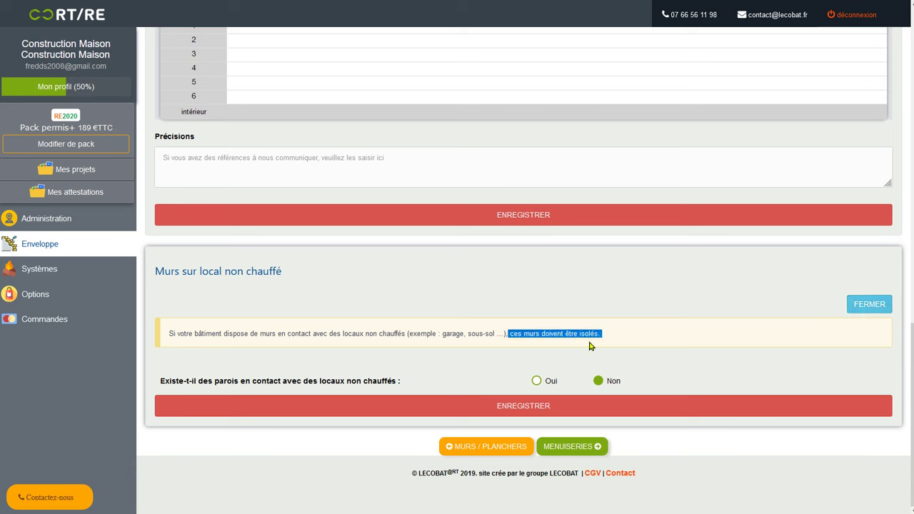
click(472, 406)
scroll(384, 377, up, 3)
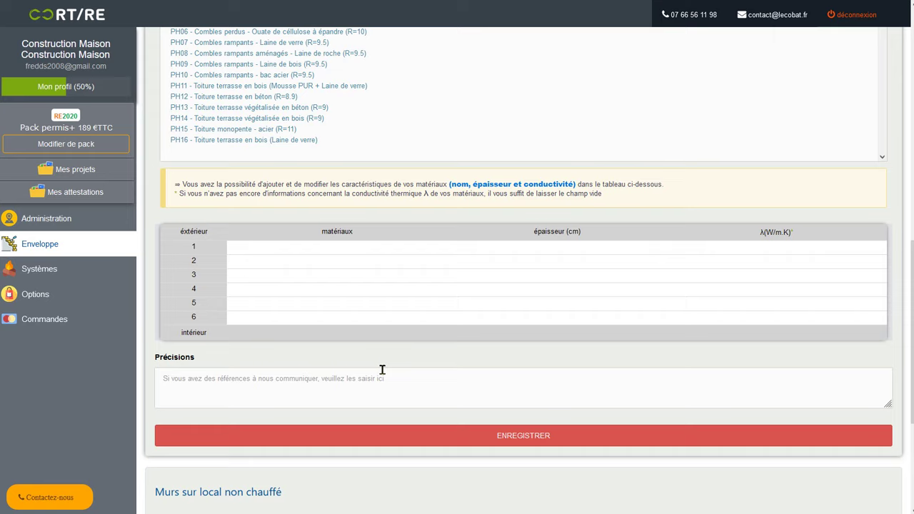
- Open the envelope's joinery and doors page and expand the windows section to examine its Uw guidance, summer comfort advice and shutter choices
scroll(382, 369, up, 10)
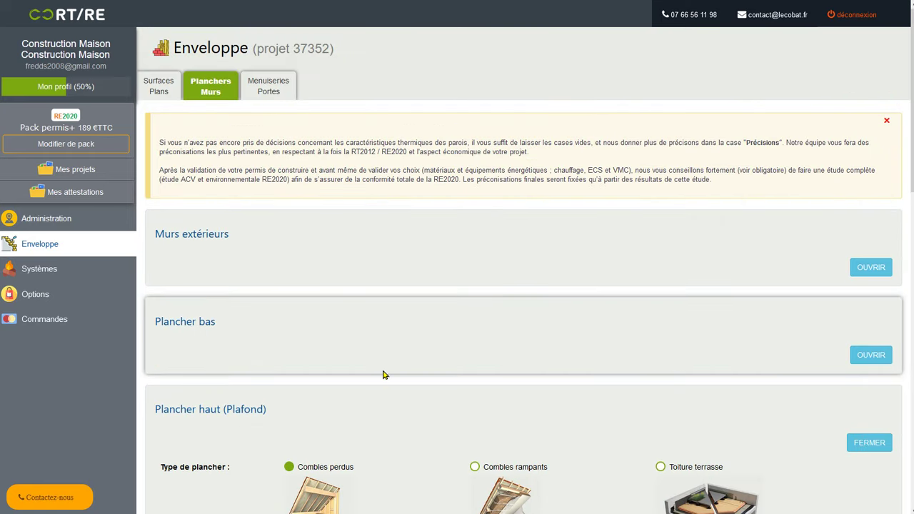
click(277, 87)
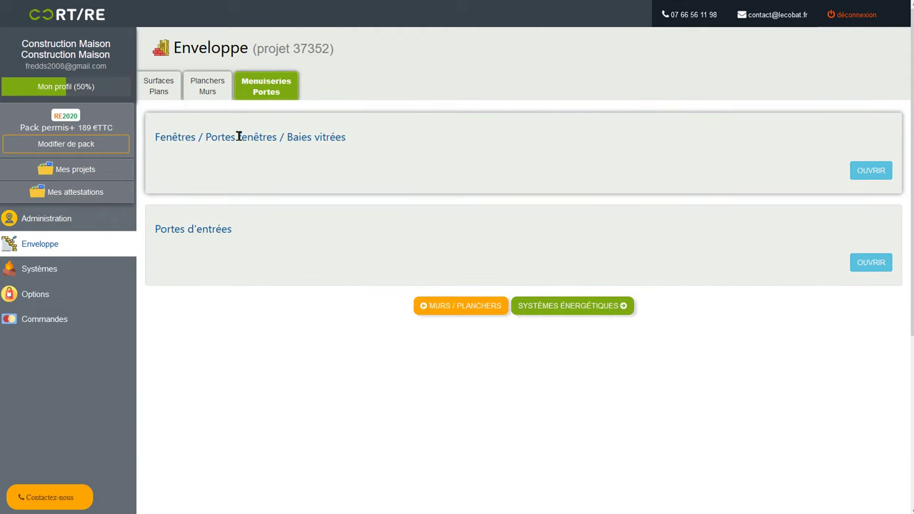
click(872, 174)
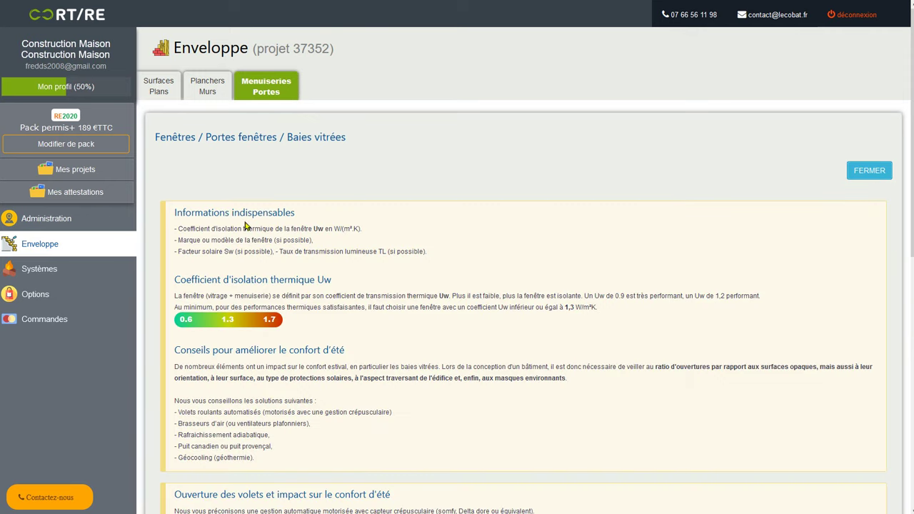
scroll(303, 368, down, 1)
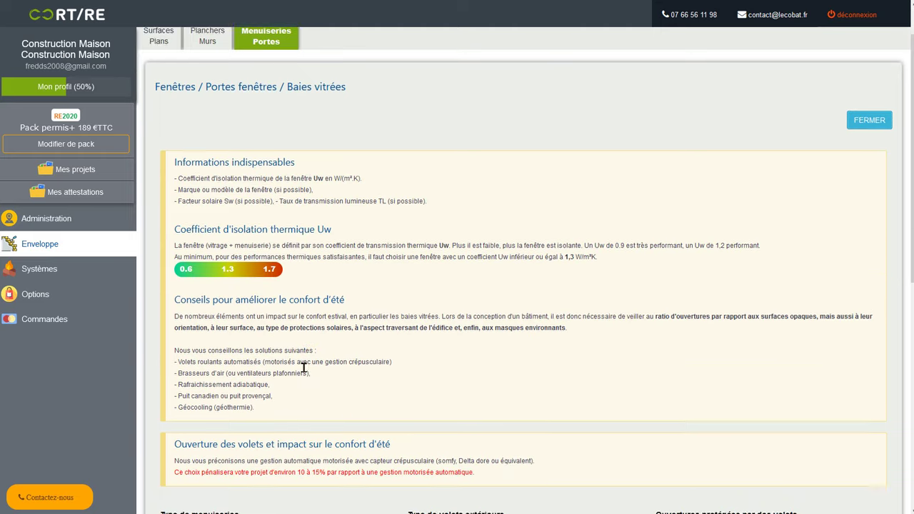
scroll(303, 367, down, 3)
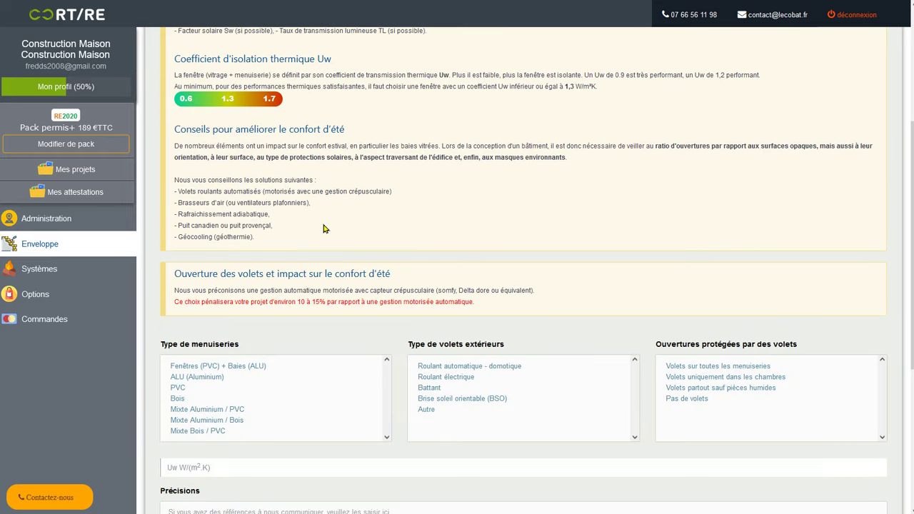
scroll(324, 228, up, 4)
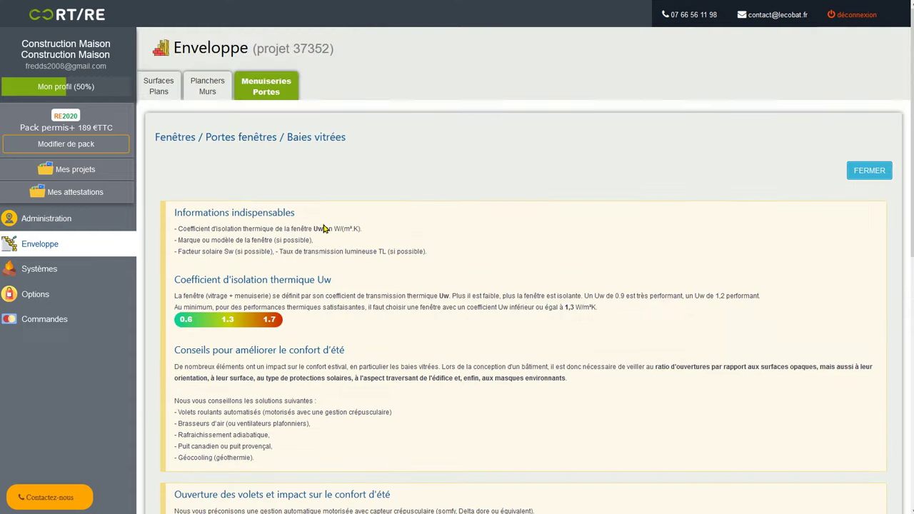
- Review the windows section's joinery, shutter and Uw fields, then expand Portes d'entrées and examine its required information and Précisions field
scroll(324, 228, down, 4)
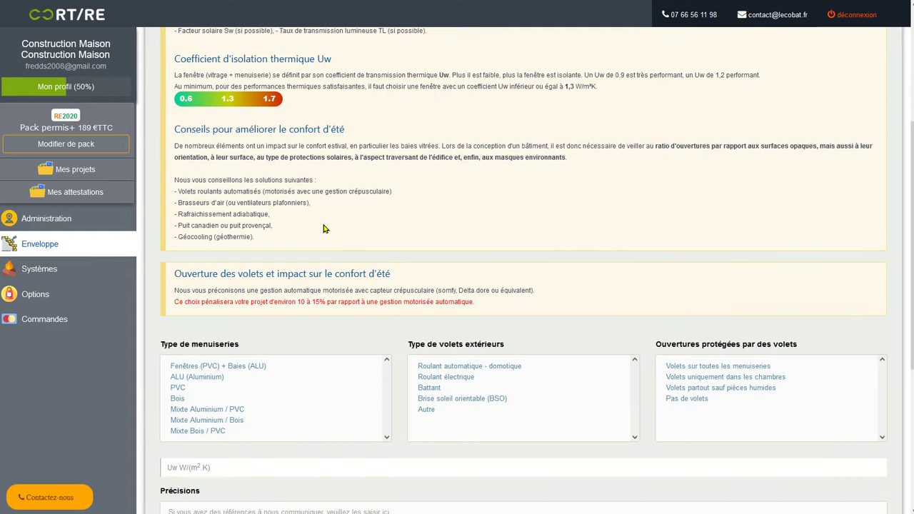
scroll(324, 228, down, 4)
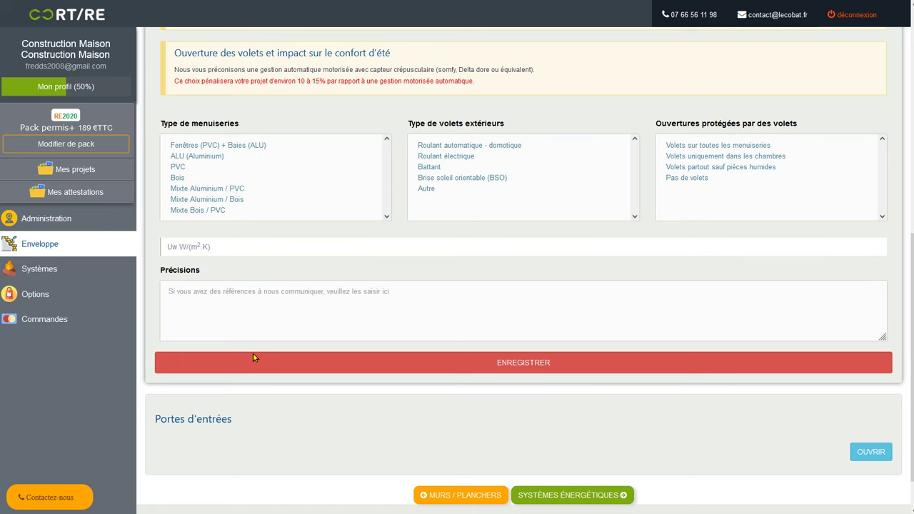
click(871, 452)
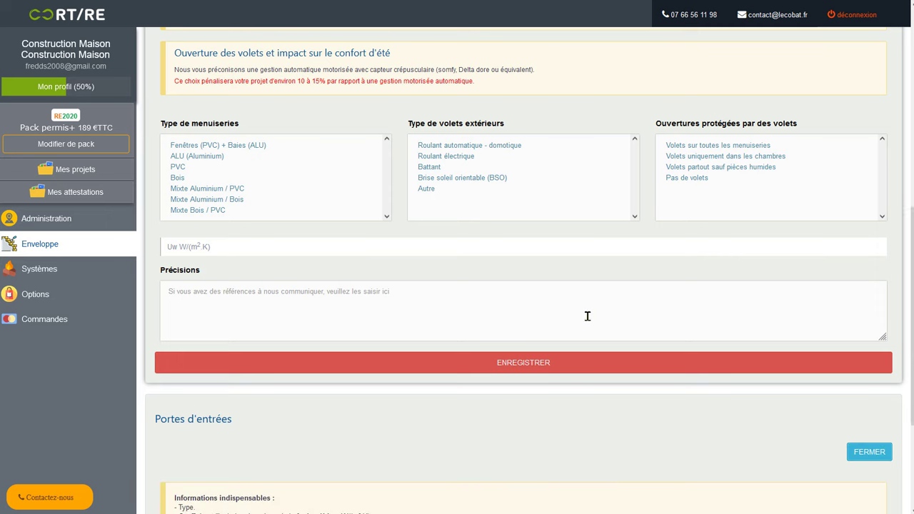
scroll(588, 321, down, 4)
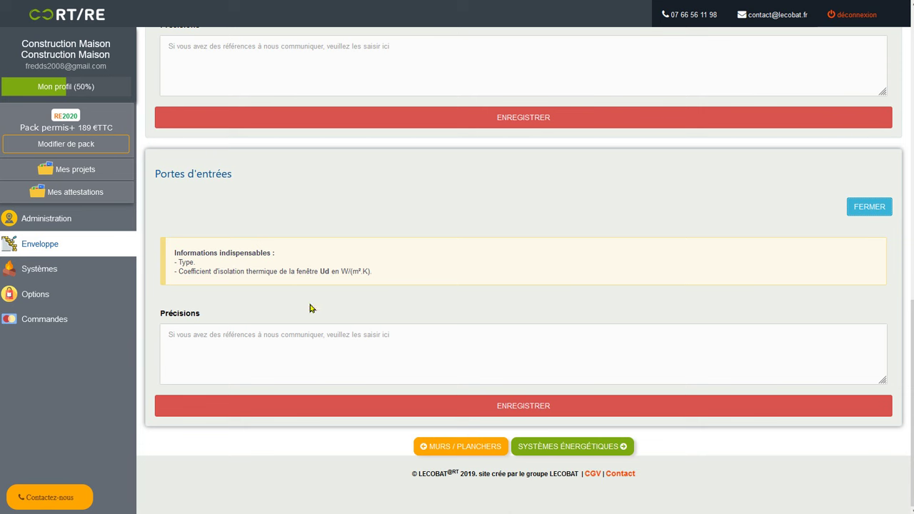
click(328, 342)
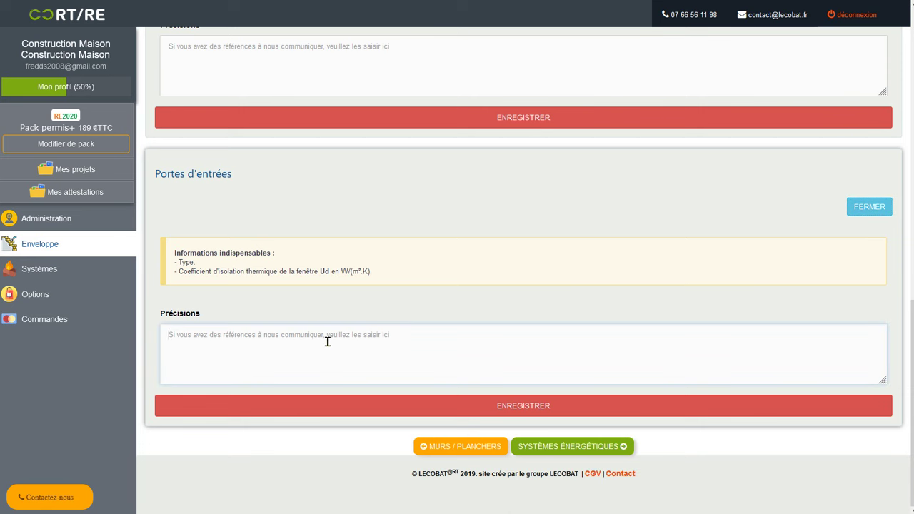
- Collapse Portes d'entrées, then save the windows section and collapse it
scroll(328, 341, up, 7)
scroll(535, 365, down, 4)
click(870, 427)
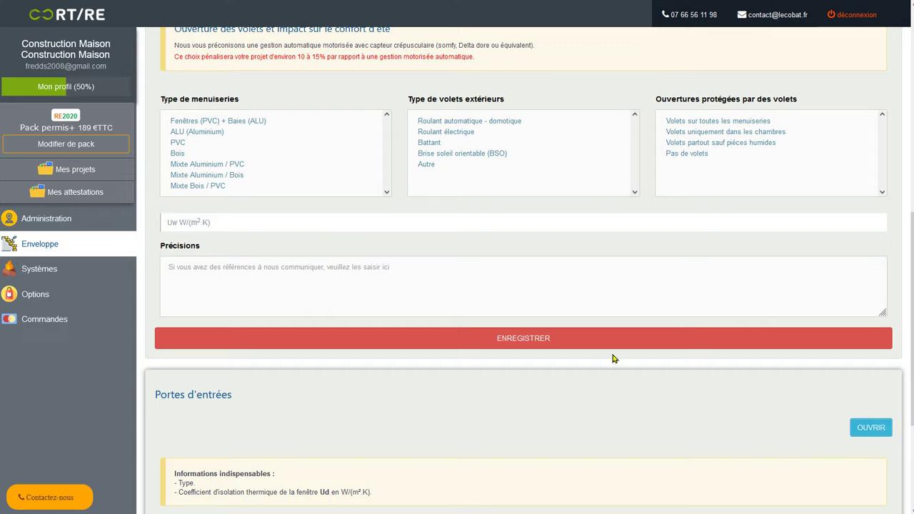
click(531, 338)
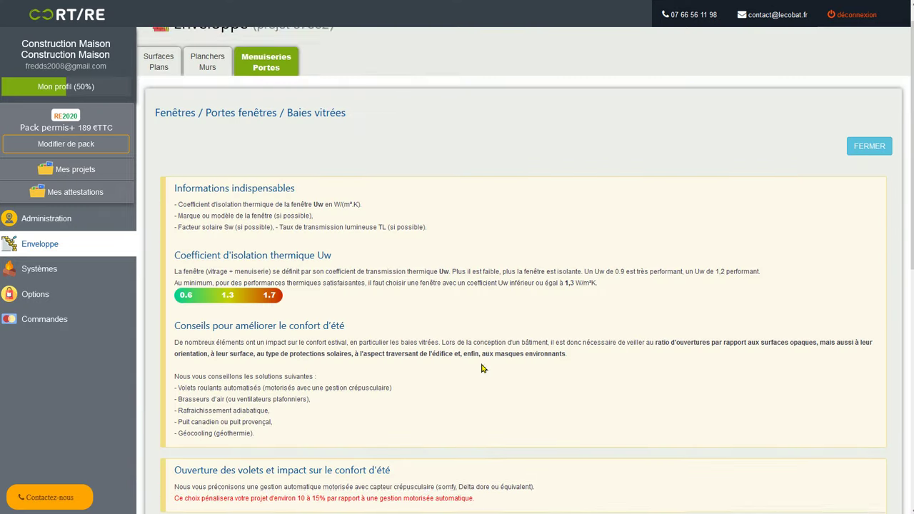
click(858, 170)
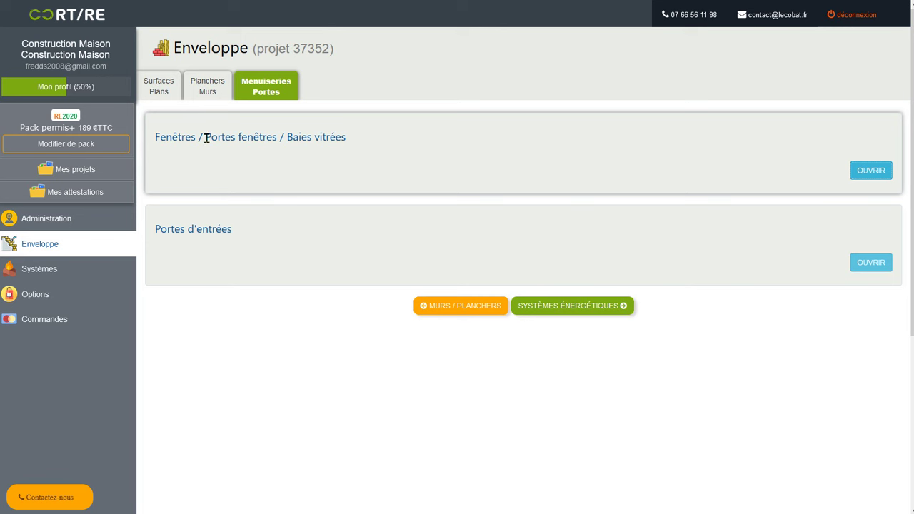
- Return to the envelope's floors and walls page and review its sections through Murs sur local non chauffé
click(211, 97)
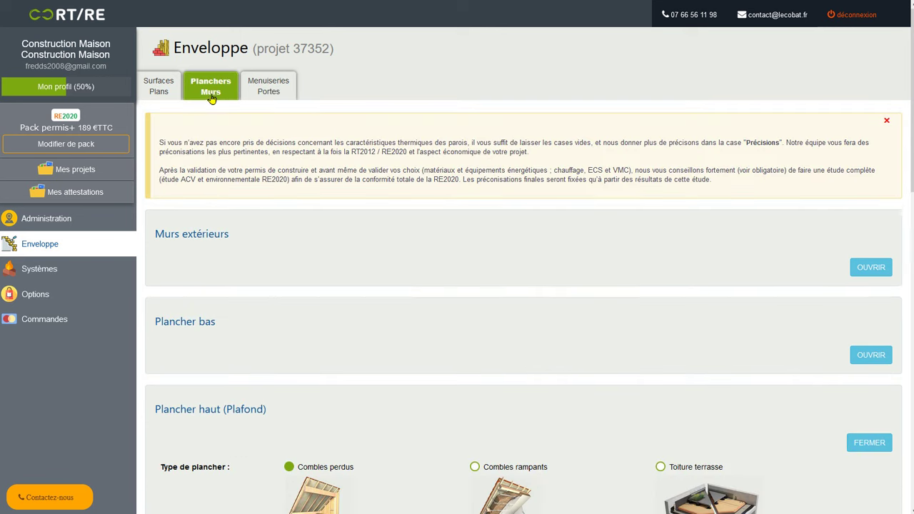
scroll(264, 246, down, 9)
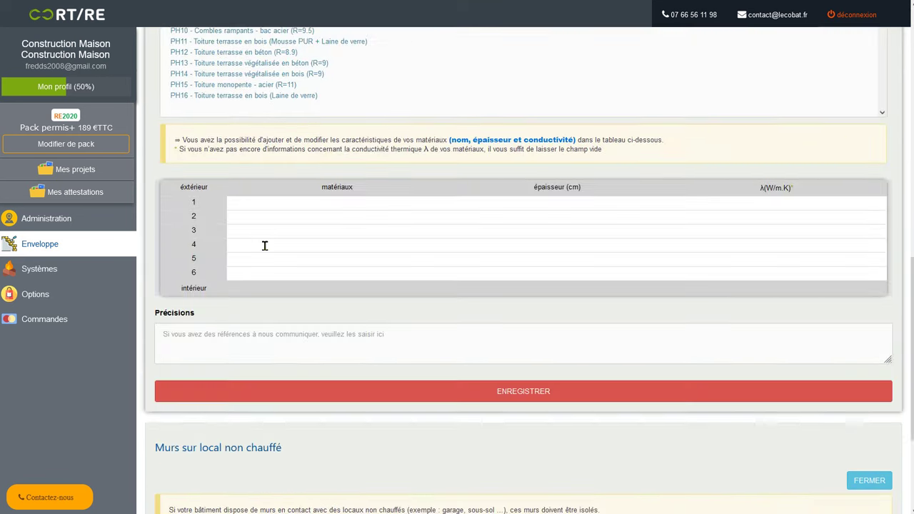
scroll(265, 245, down, 3)
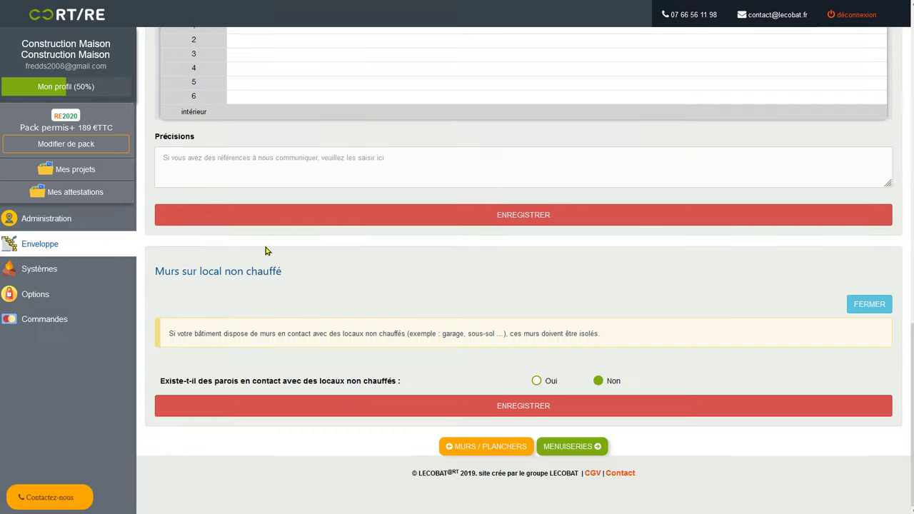
scroll(266, 250, up, 12)
- Open the envelope's surfaces and plans page and examine the plan requirements, example floor plans and file upload area
click(152, 86)
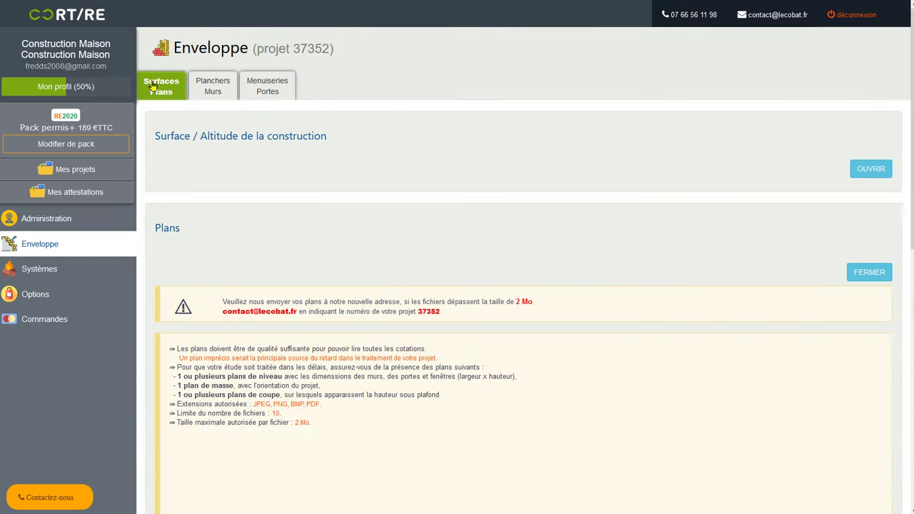
scroll(297, 241, down, 3)
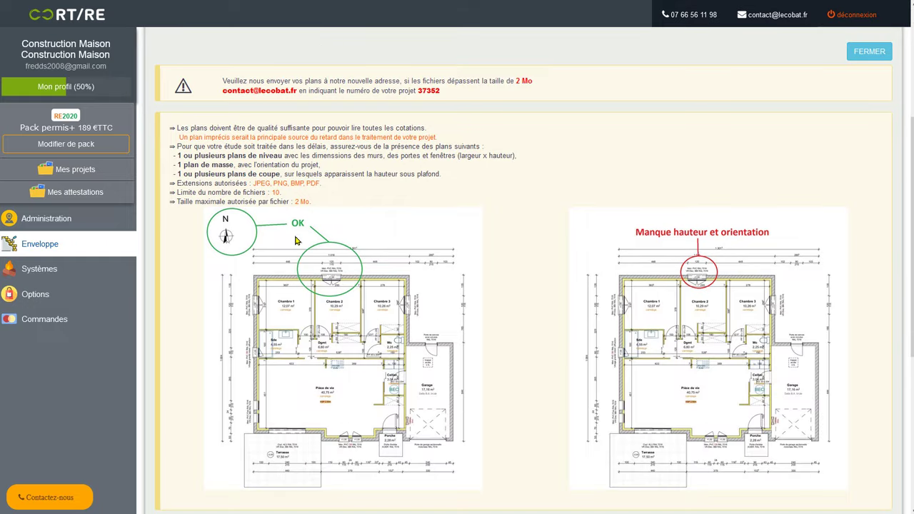
scroll(297, 241, down, 3)
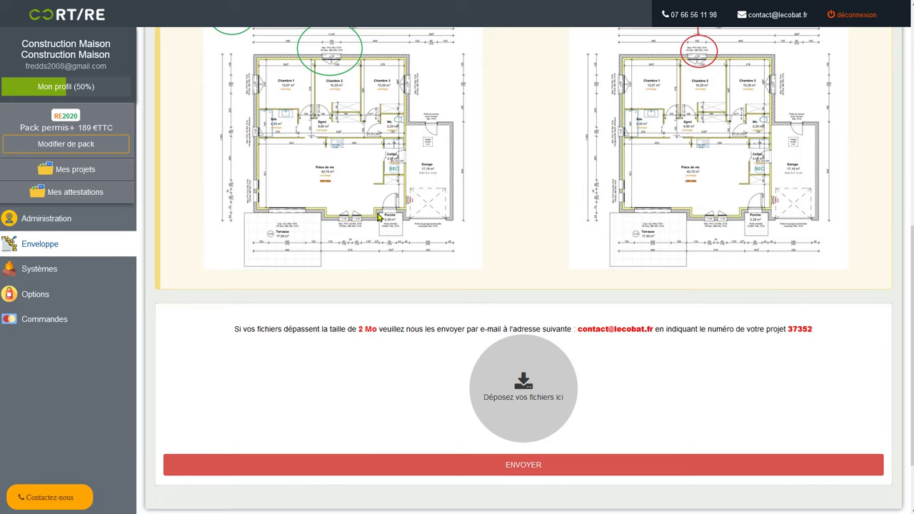
scroll(378, 218, down, 2)
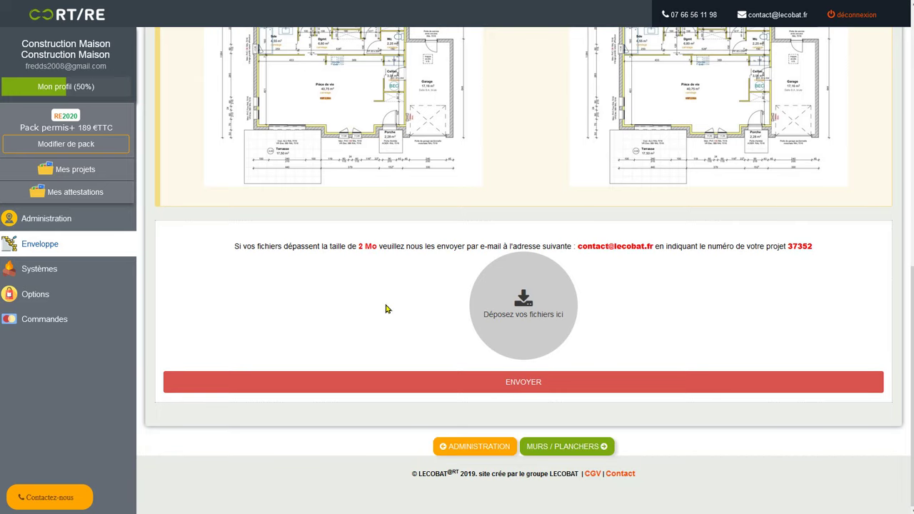
scroll(386, 309, up, 10)
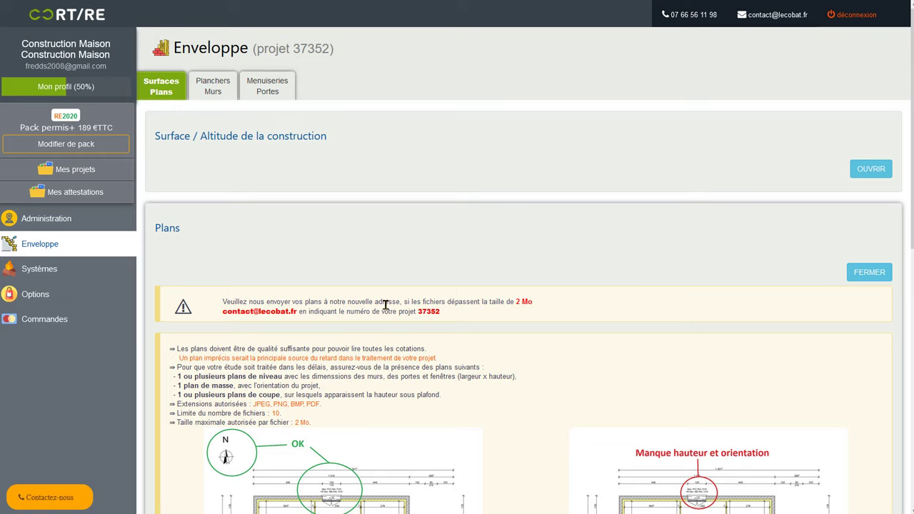
scroll(386, 305, down, 6)
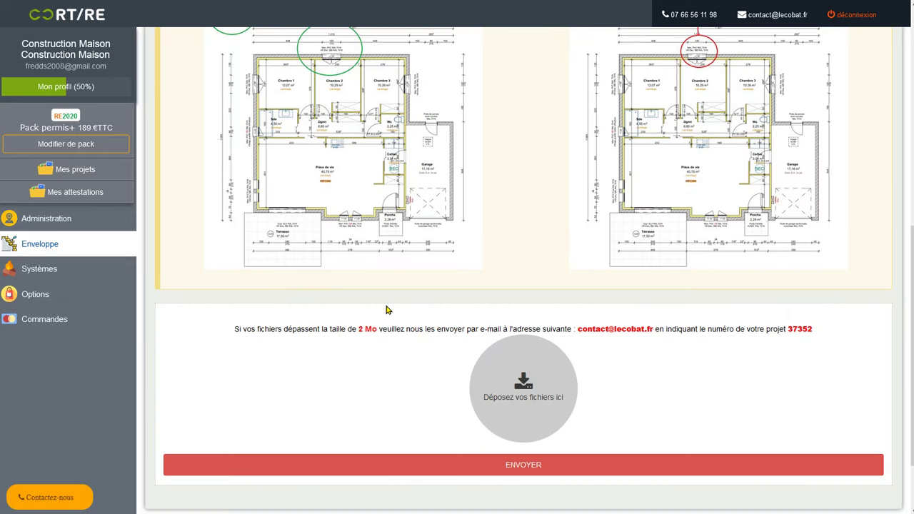
- Compare the required level, site and section plans with the acceptable and incomplete examples, and recheck the file sending instructions
scroll(386, 309, up, 3)
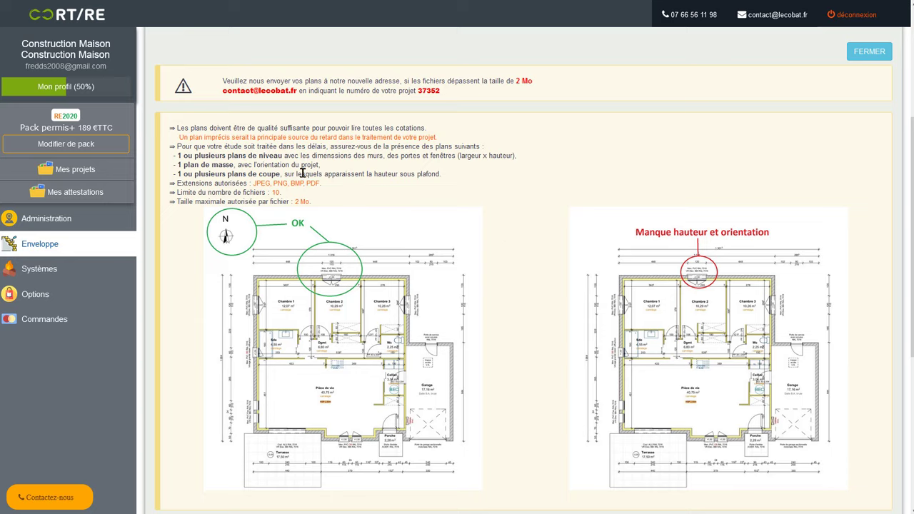
scroll(445, 202, down, 3)
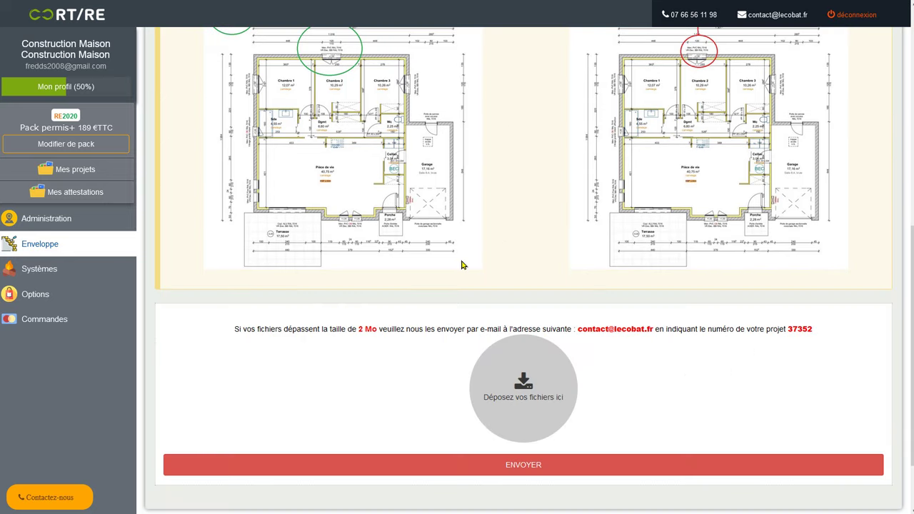
scroll(490, 288, up, 3)
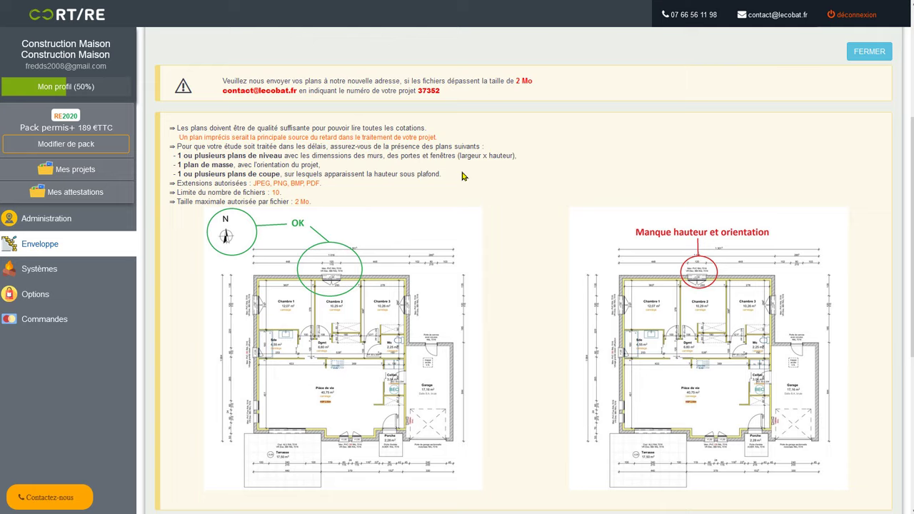
scroll(462, 176, down, 3)
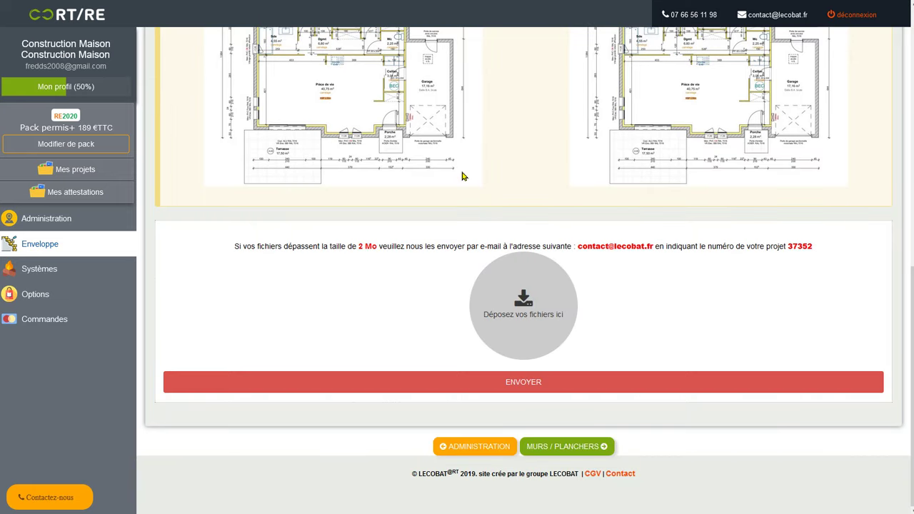
scroll(444, 221, up, 3)
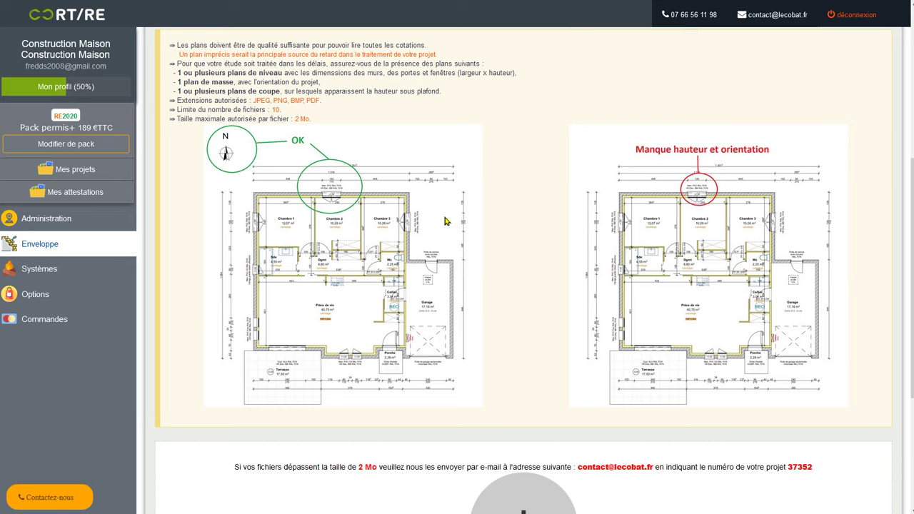
scroll(444, 222, up, 3)
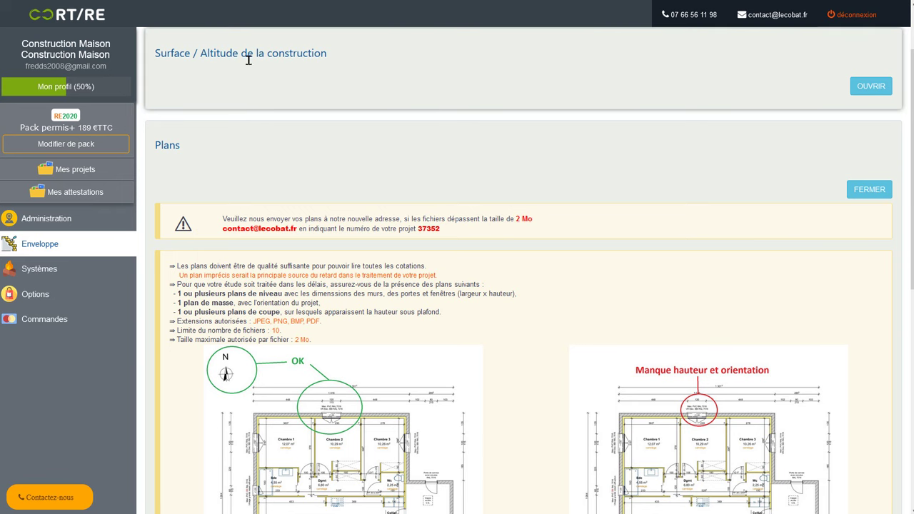
scroll(259, 111, down, 6)
scroll(255, 111, up, 8)
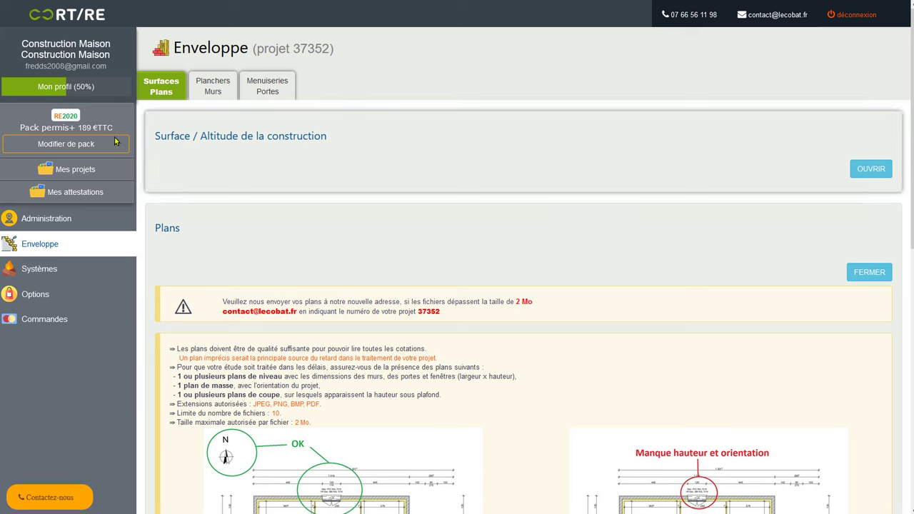
- Open the project's energy systems page and highlight the price of the selected Pack permis+
click(52, 270)
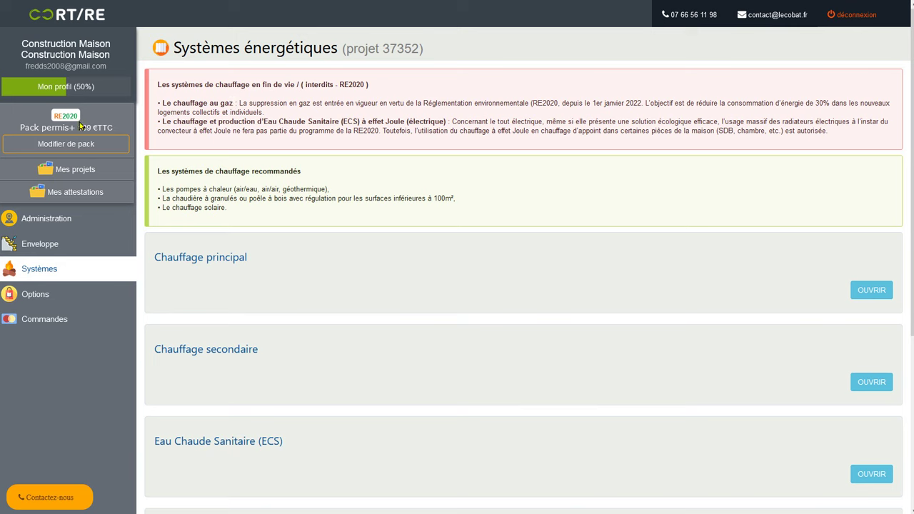
drag(76, 127, 91, 127)
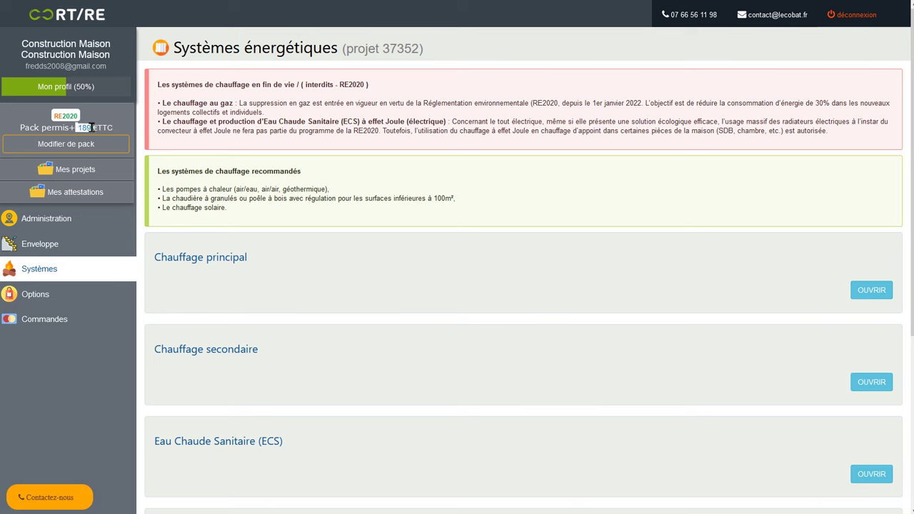